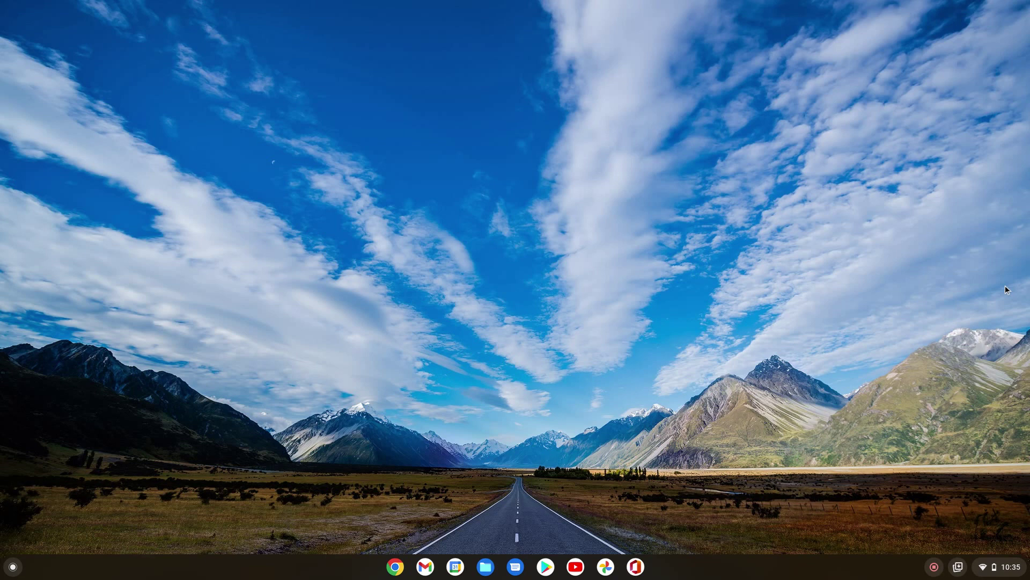
# - Open Quick Settings with Alt+Shift+S to show the Wi-Fi, Bluetooth, volume and brightness controls
pyautogui.hotkey('alt', 'shift', 's')
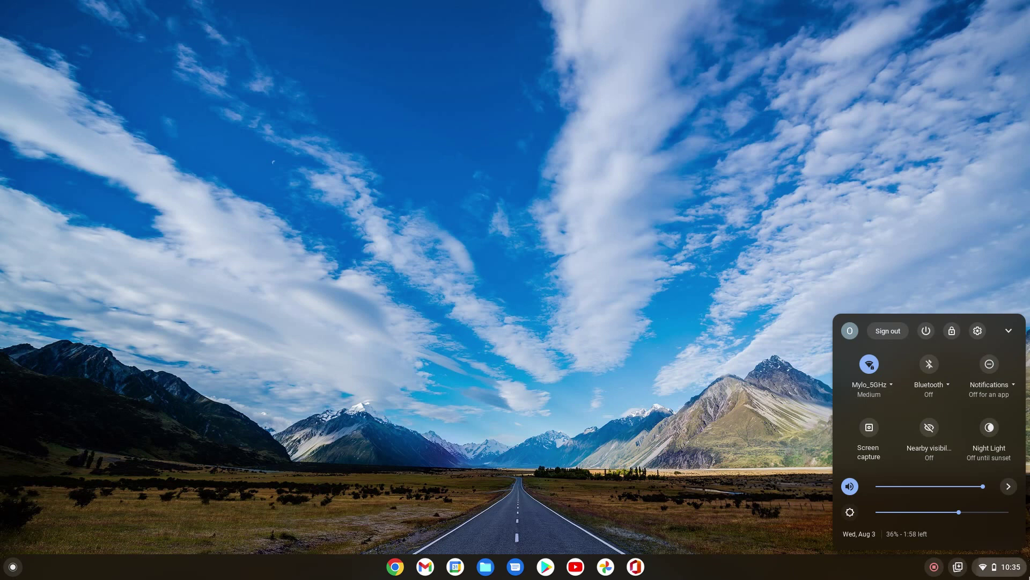
# - In Settings, go to Advanced > Developers and start turning on the Linux development environment
pyautogui.click(979, 332)
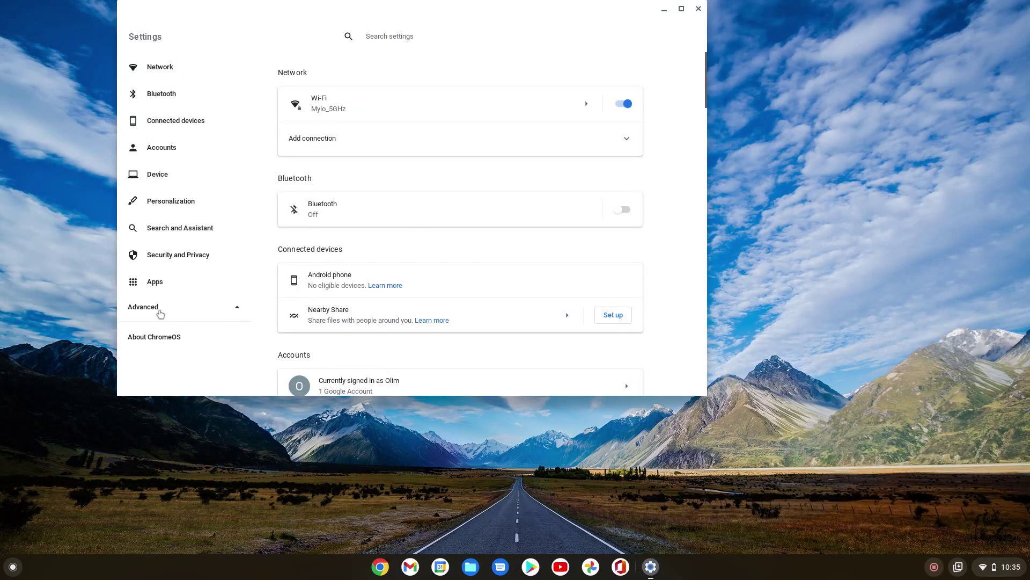
pyautogui.click(160, 310)
pyautogui.scroll(-2, 186, 340)
pyautogui.click(177, 326)
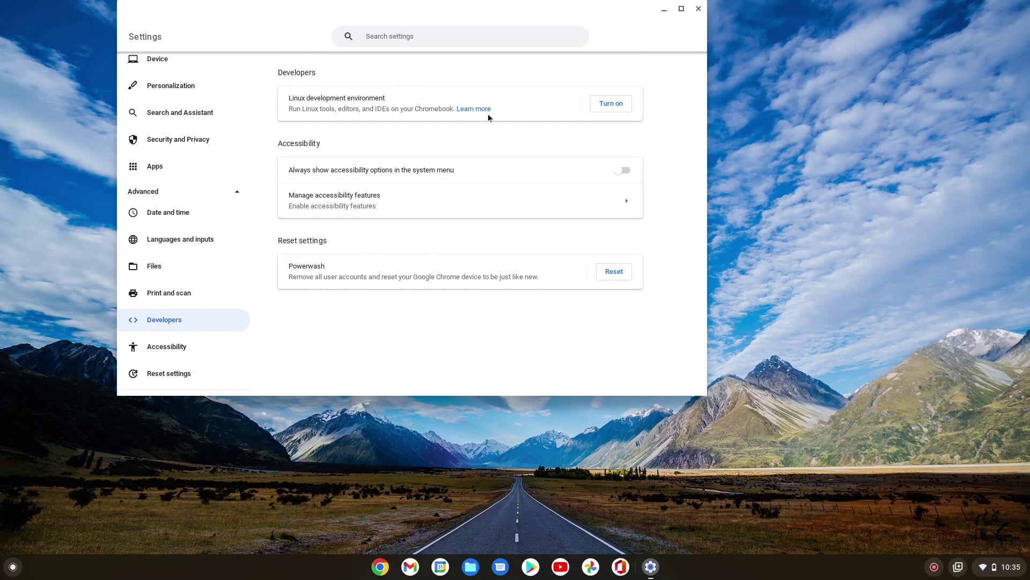
pyautogui.click(620, 104)
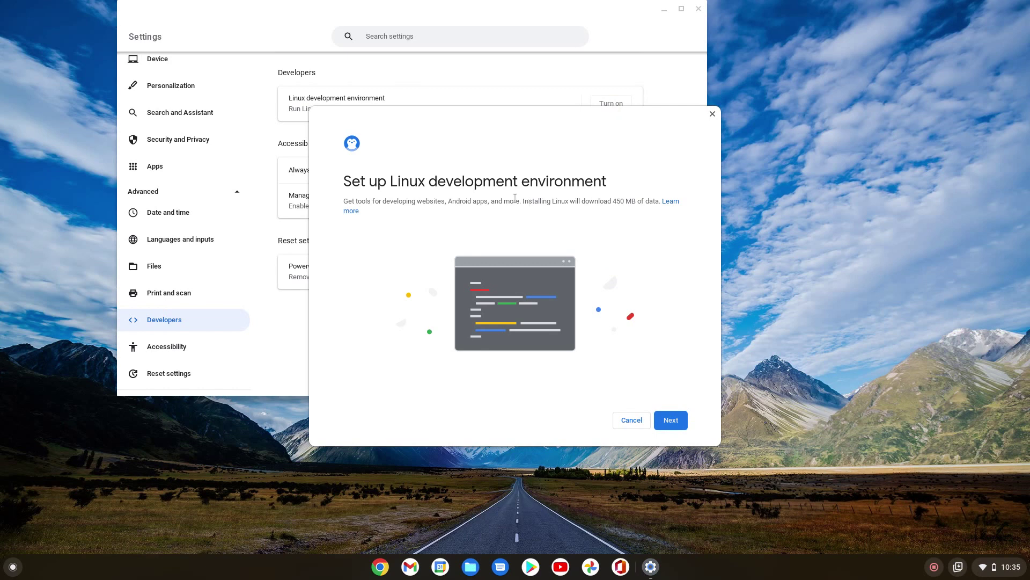
# - Replace the suggested Linux username, choose a custom 14.7 GB disk size, and install Linux
pyautogui.click(681, 425)
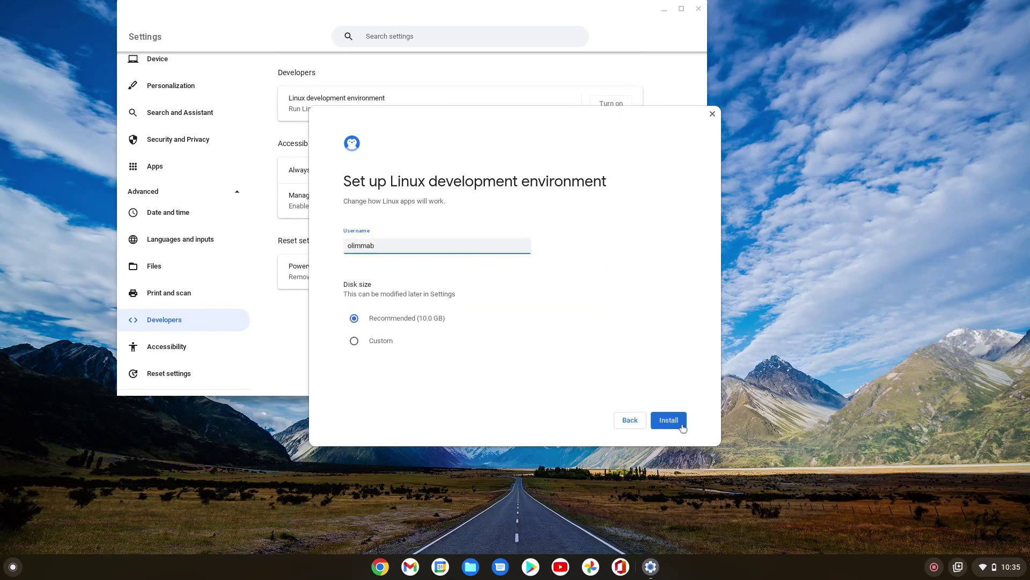
pyautogui.press('BackSpace')
pyautogui.press('BackSpace')
pyautogui.press('BackSpace')
pyautogui.press('BackSpace')
pyautogui.press('BackSpace')
pyautogui.press('BackSpace')
pyautogui.press('BackSpace')
pyautogui.write('milo')
pyautogui.click(386, 339)
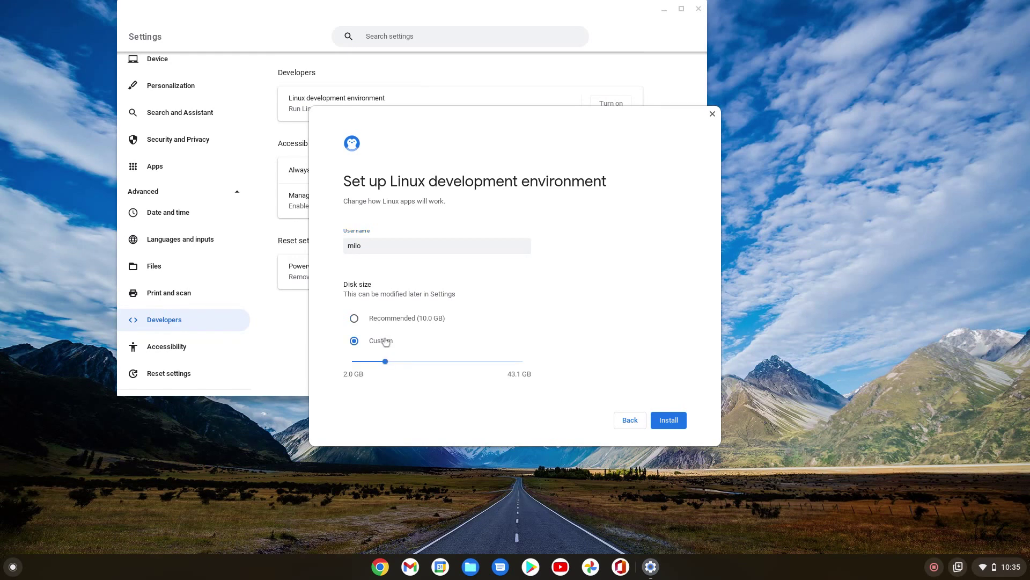
pyautogui.moveTo(400, 355)
pyautogui.click(385, 361)
pyautogui.moveTo(386, 362); pyautogui.dragTo(406, 366)
pyautogui.click(678, 424)
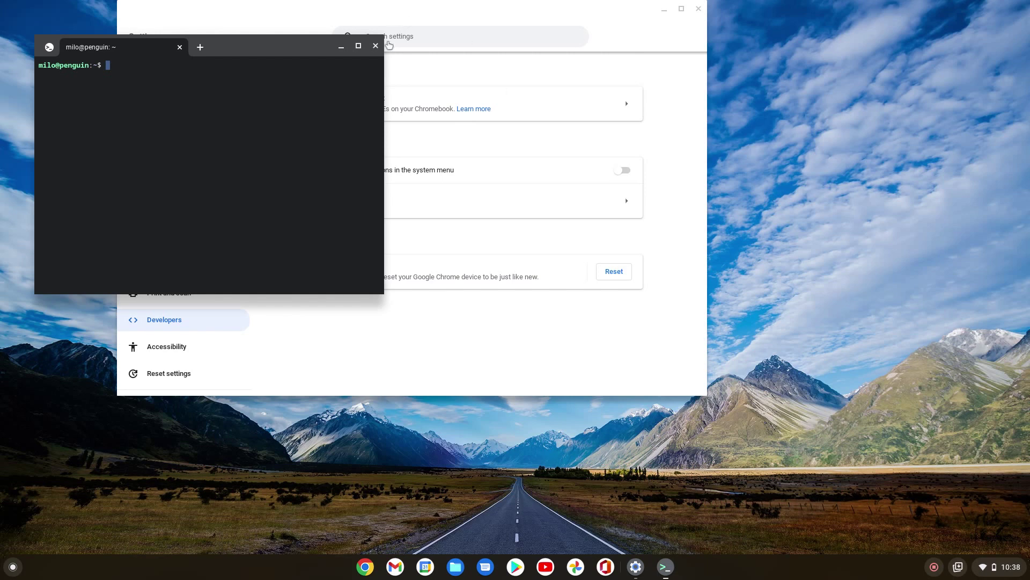
# - Close the Linux terminal and Settings windows, then relaunch Terminal by searching 'term' in the launcher
pyautogui.click(376, 46)
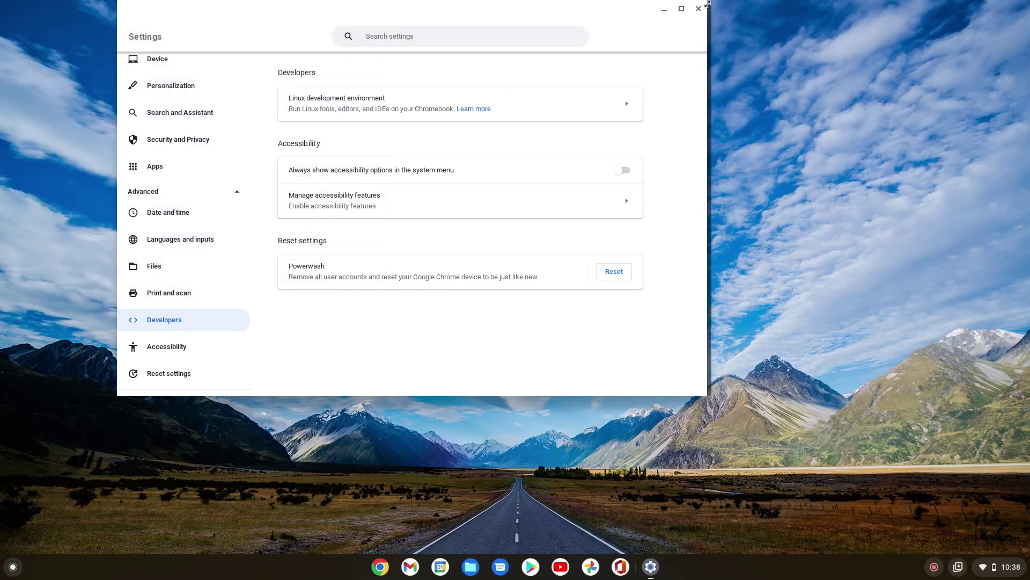
pyautogui.click(703, 9)
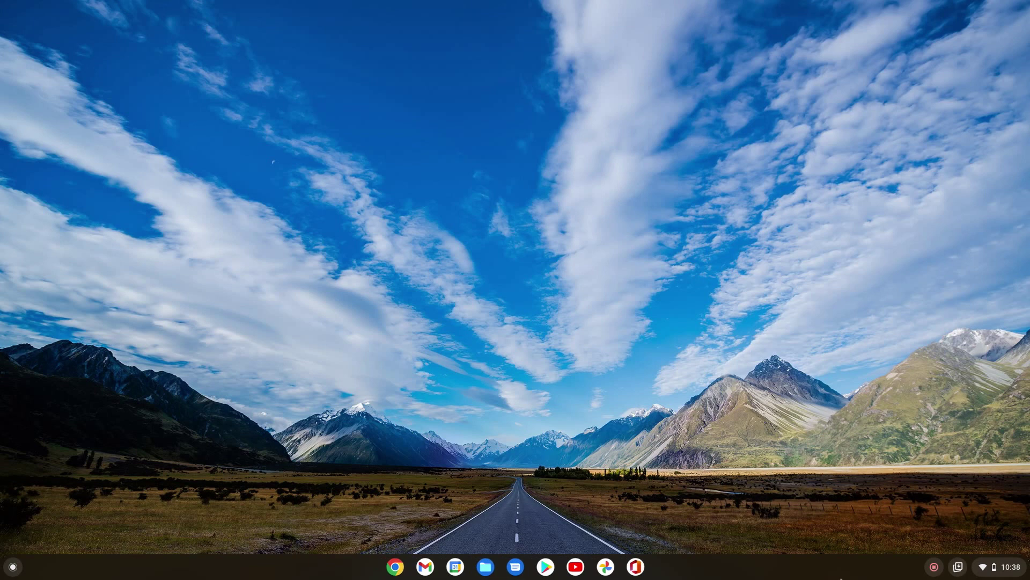
pyautogui.press('super')
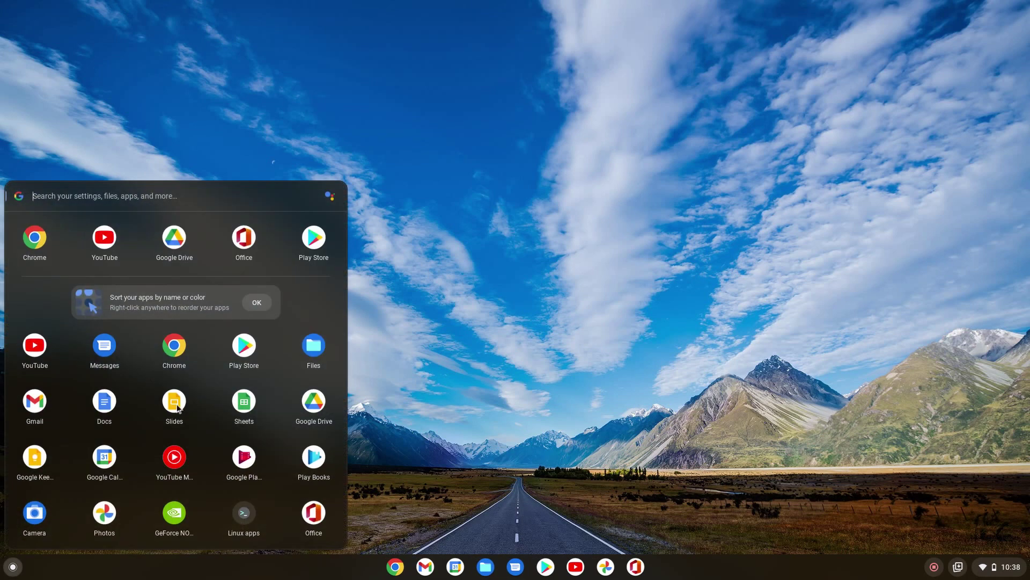
pyautogui.scroll(-3, 177, 409)
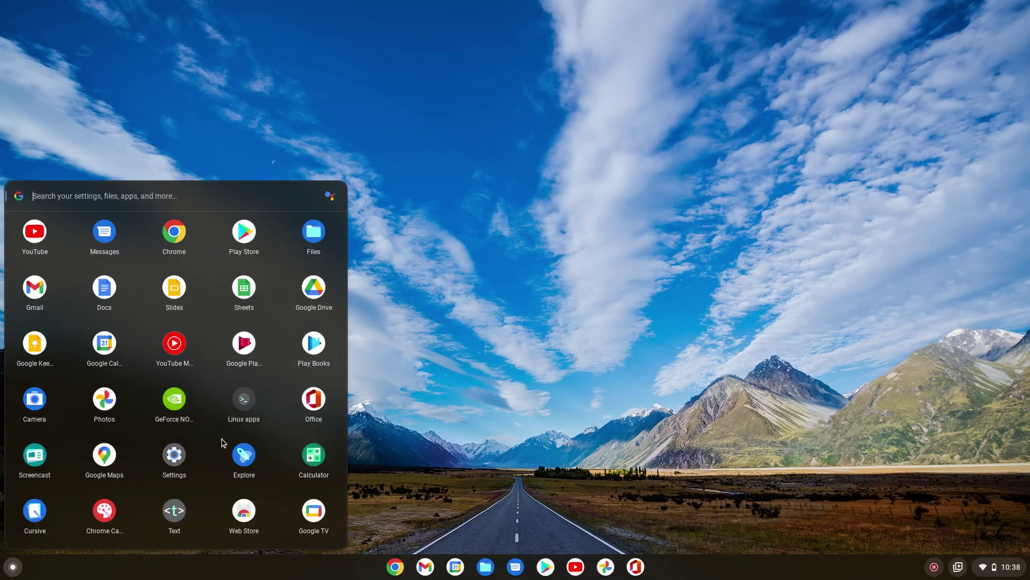
pyautogui.scroll(3, 291, 408)
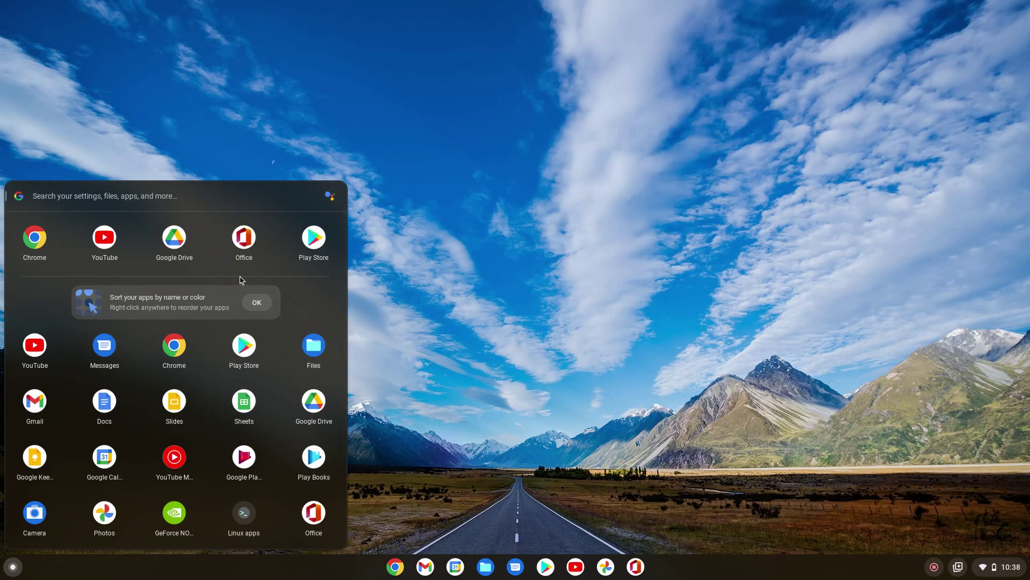
pyautogui.write('terminal')
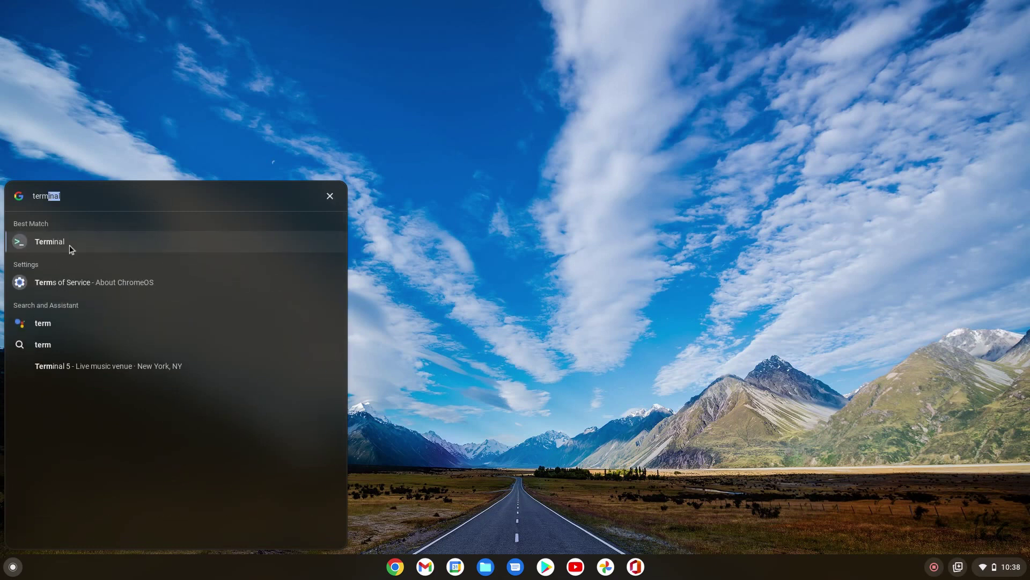
pyautogui.click(55, 243)
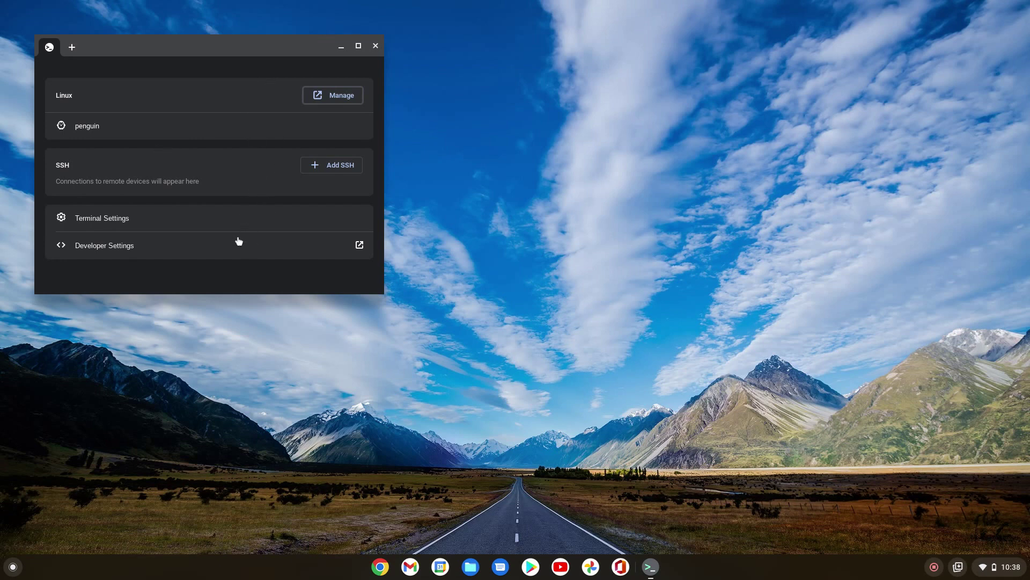
# - Review the Linux settings and the Develop Android apps page, then go back and close Settings
pyautogui.click(347, 97)
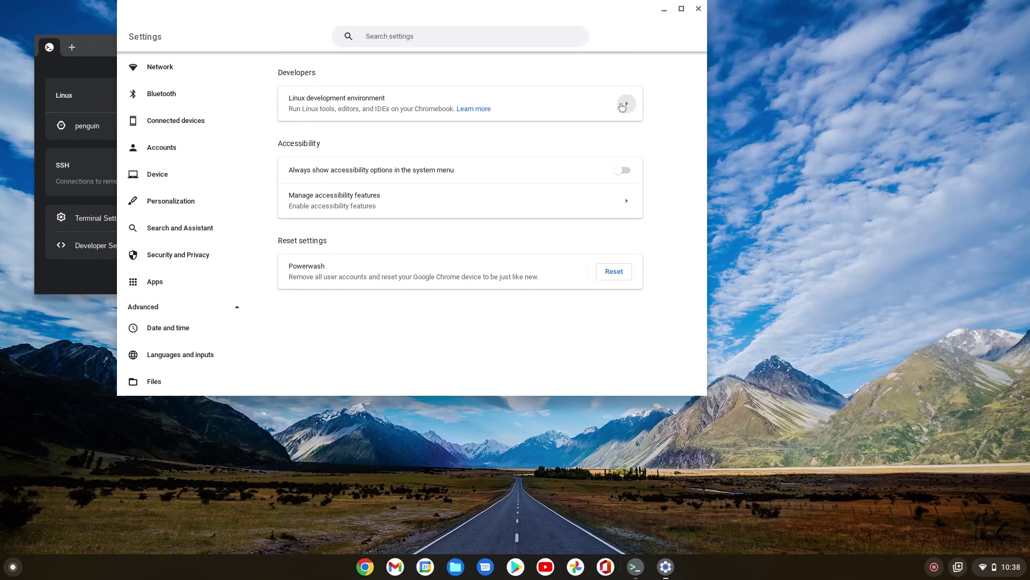
pyautogui.click(624, 103)
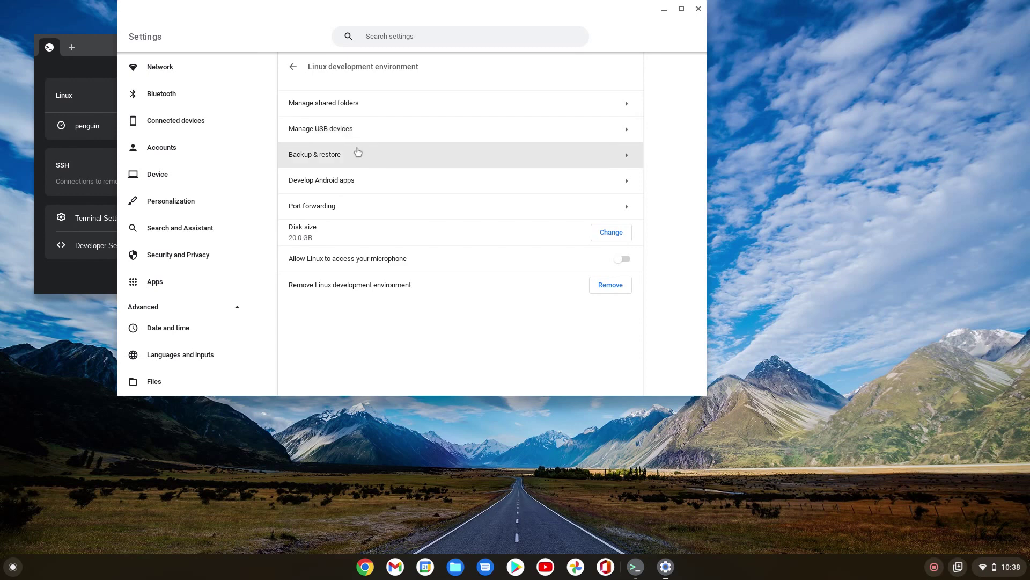
pyautogui.click(363, 188)
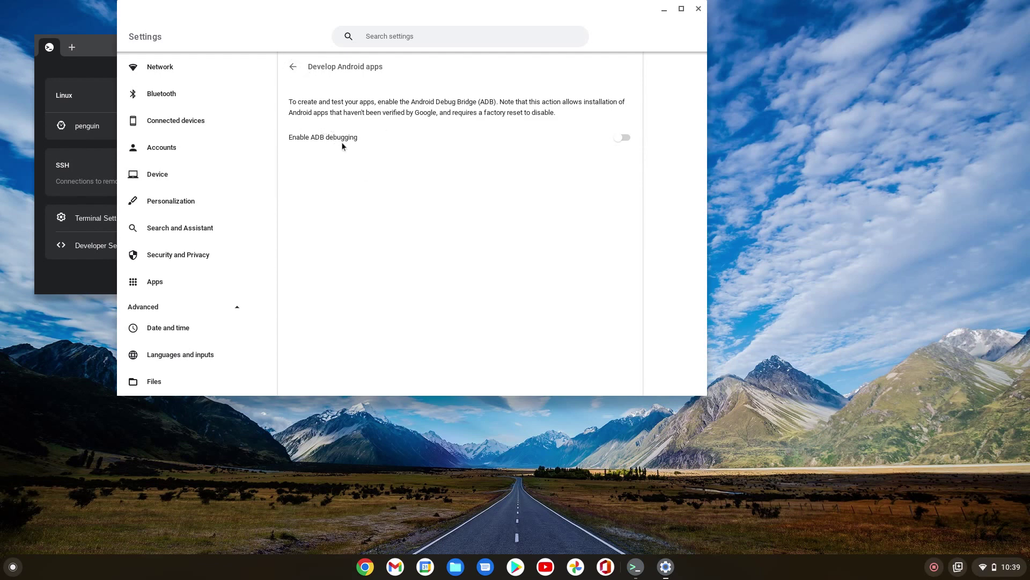
pyautogui.click(293, 68)
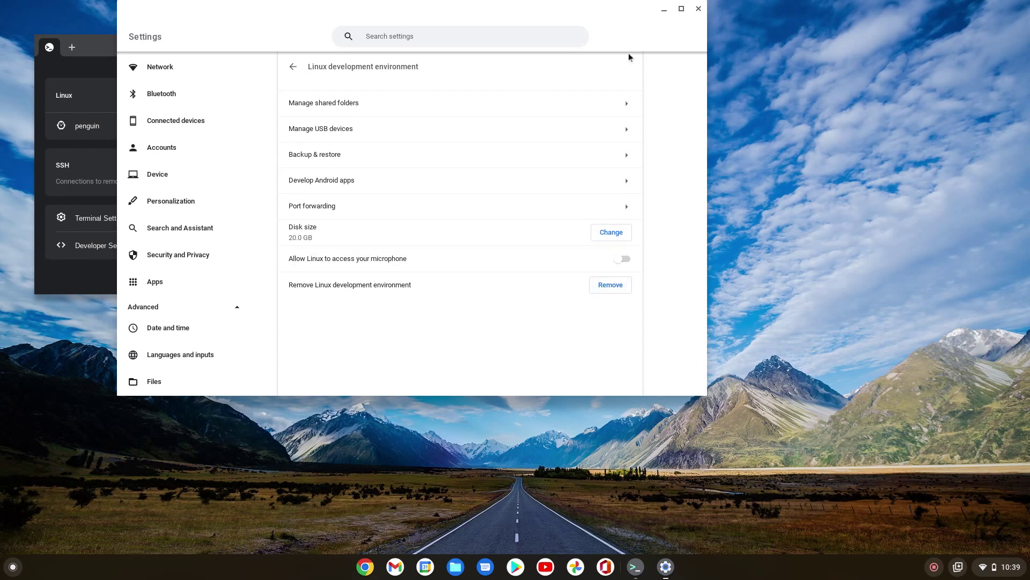
pyautogui.click(698, 8)
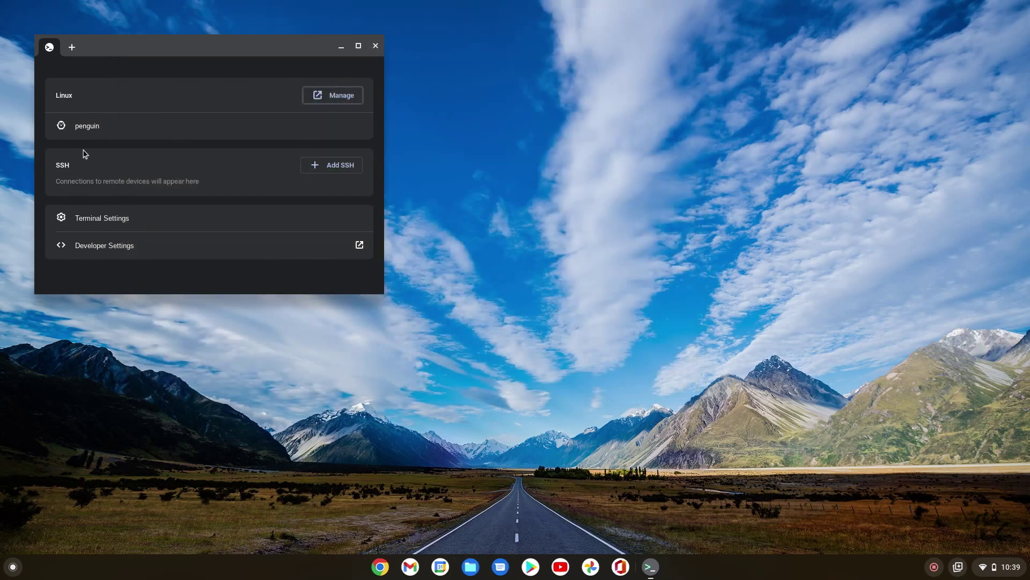
# - Briefly open a penguin shell, then browse Terminal settings' keyboard, behavior, SSH files and About pages
pyautogui.click(89, 127)
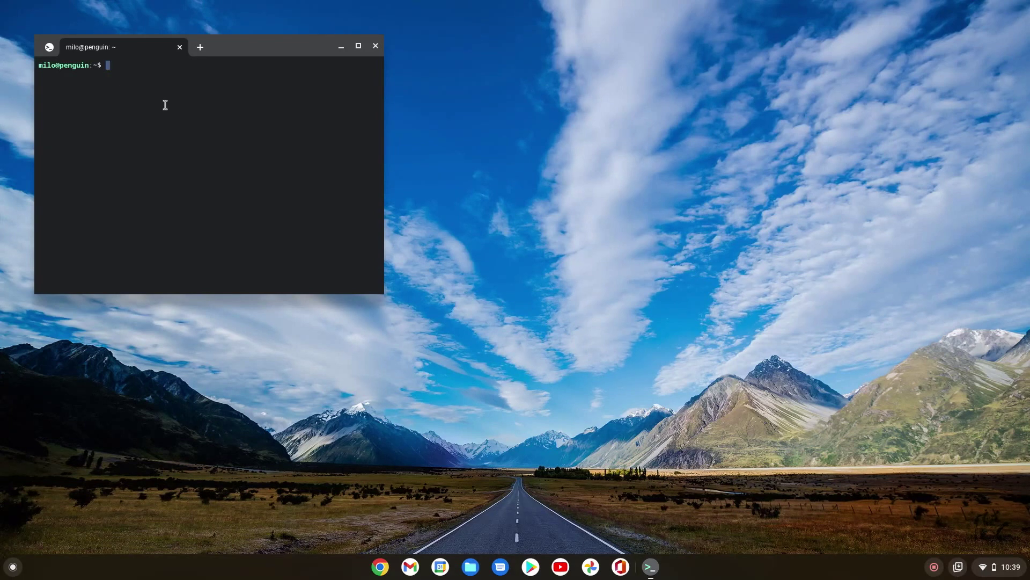
pyautogui.click(48, 49)
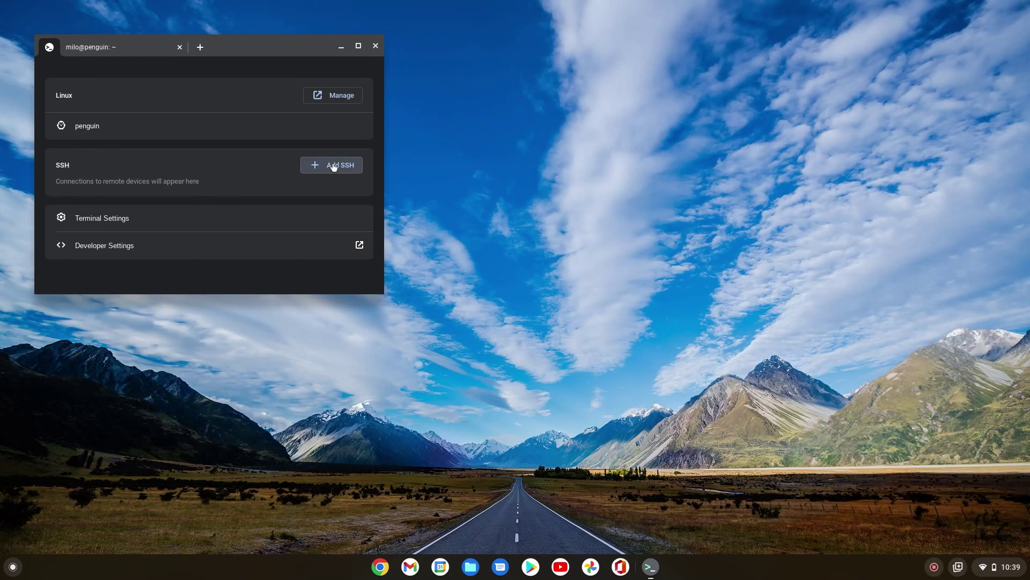
pyautogui.click(137, 221)
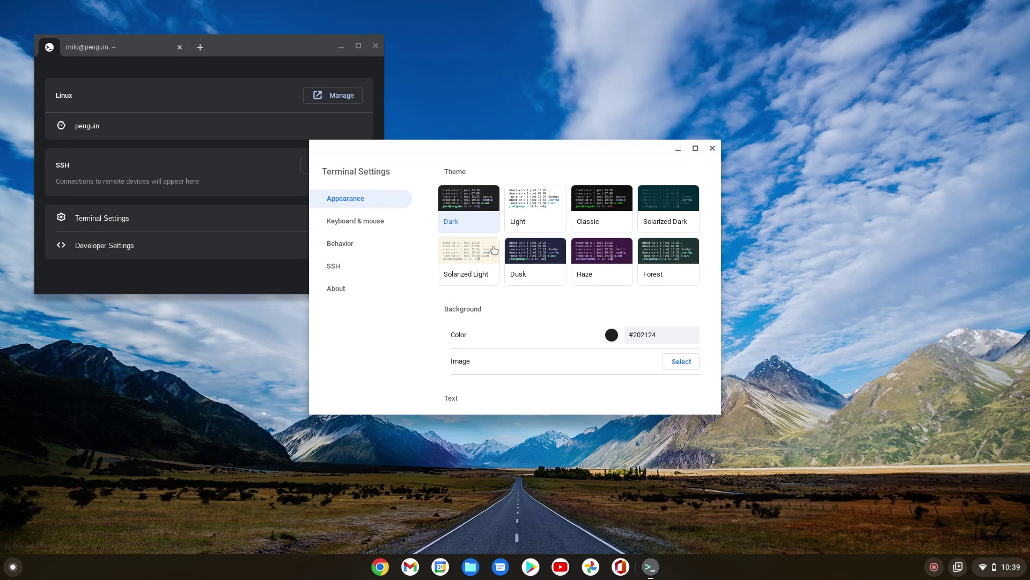
pyautogui.click(400, 224)
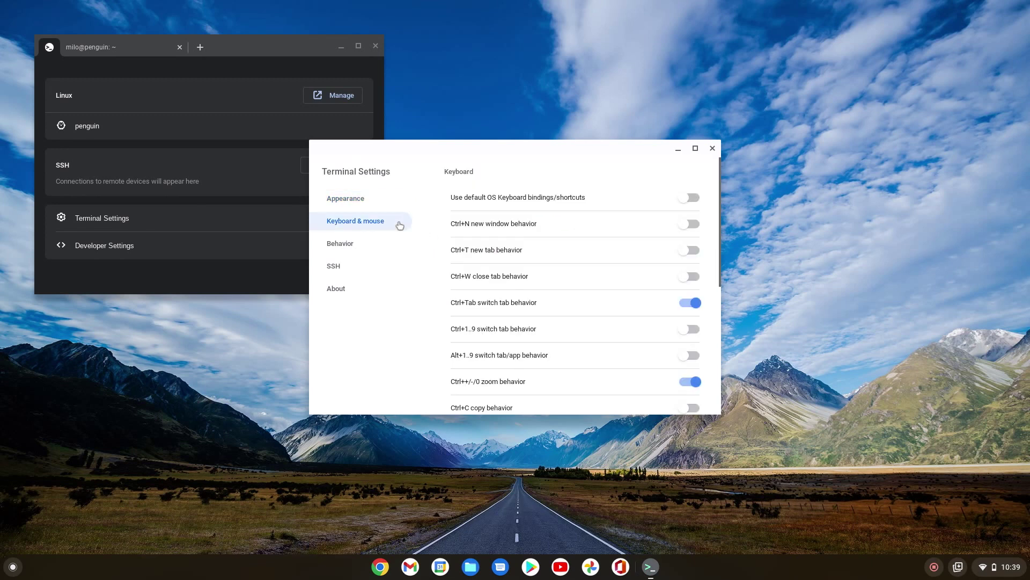
pyautogui.click(346, 244)
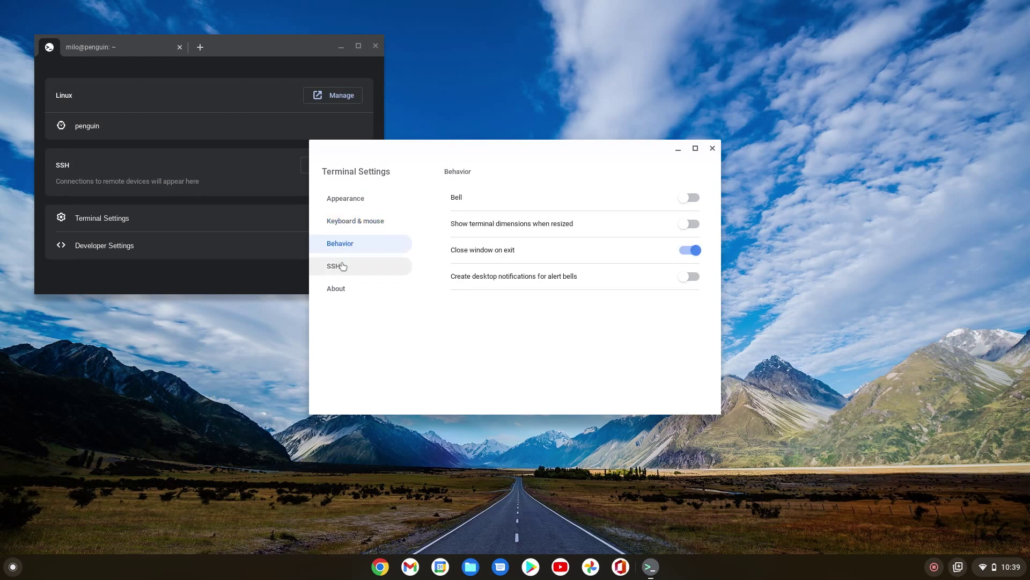
pyautogui.click(341, 268)
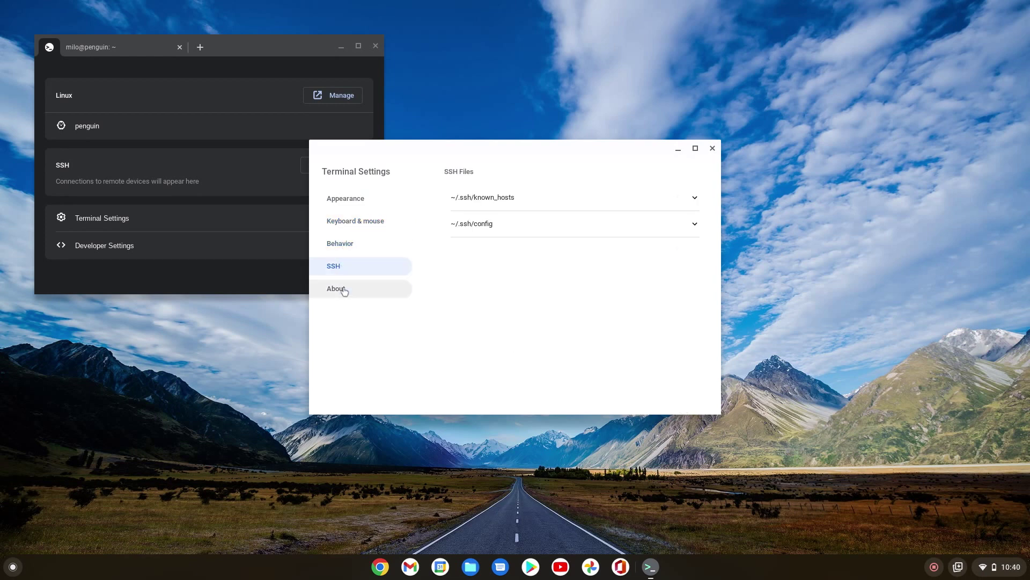
pyautogui.click(344, 290)
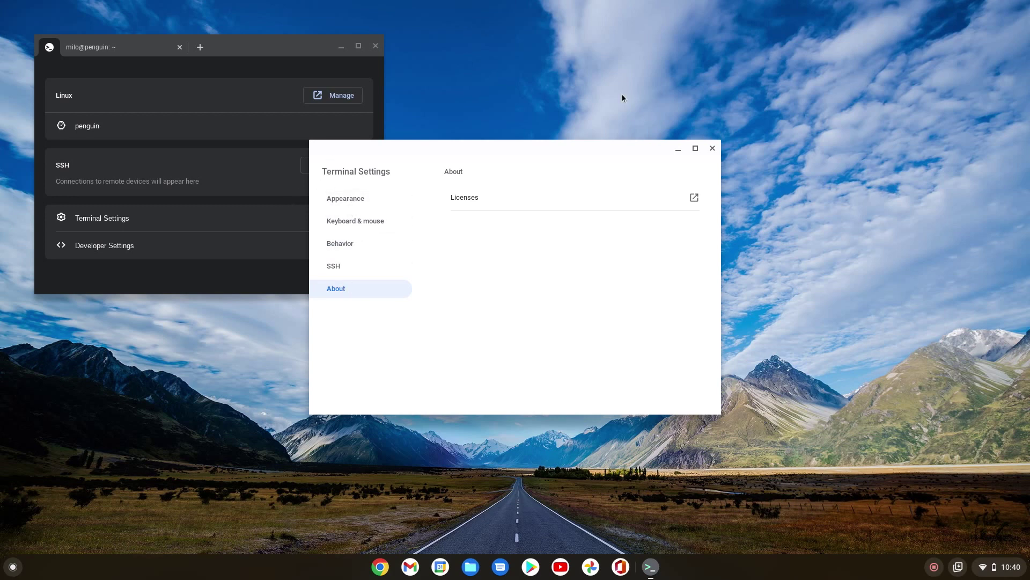
# - Close Terminal settings, then open and close the ChromeOS developer settings
pyautogui.click(713, 149)
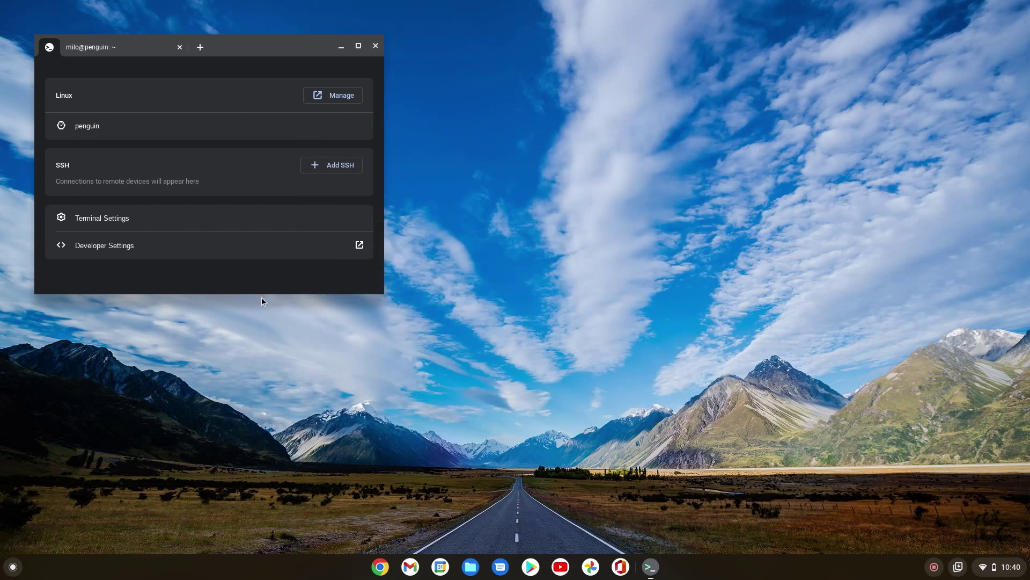
pyautogui.click(248, 257)
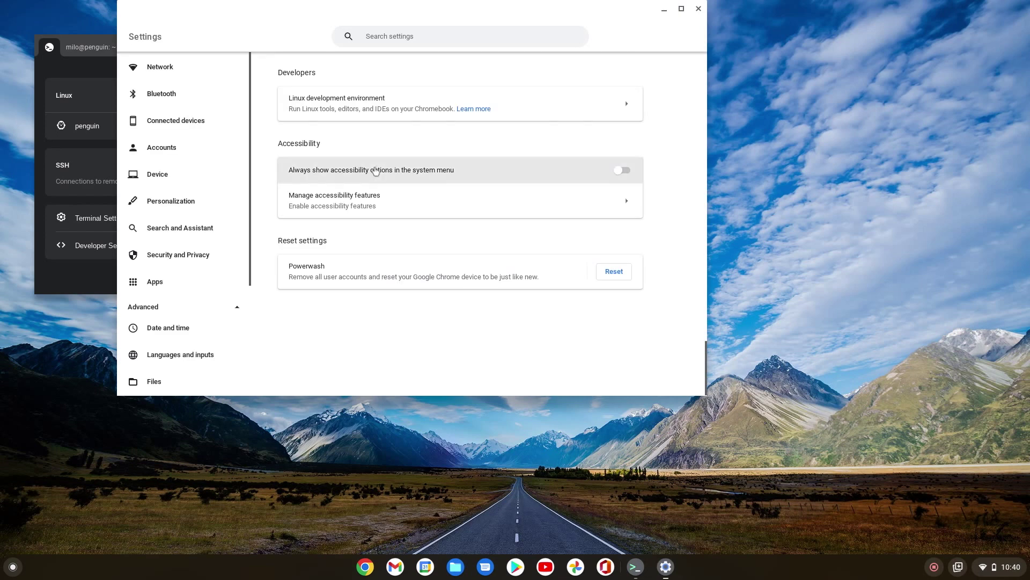
pyautogui.click(699, 9)
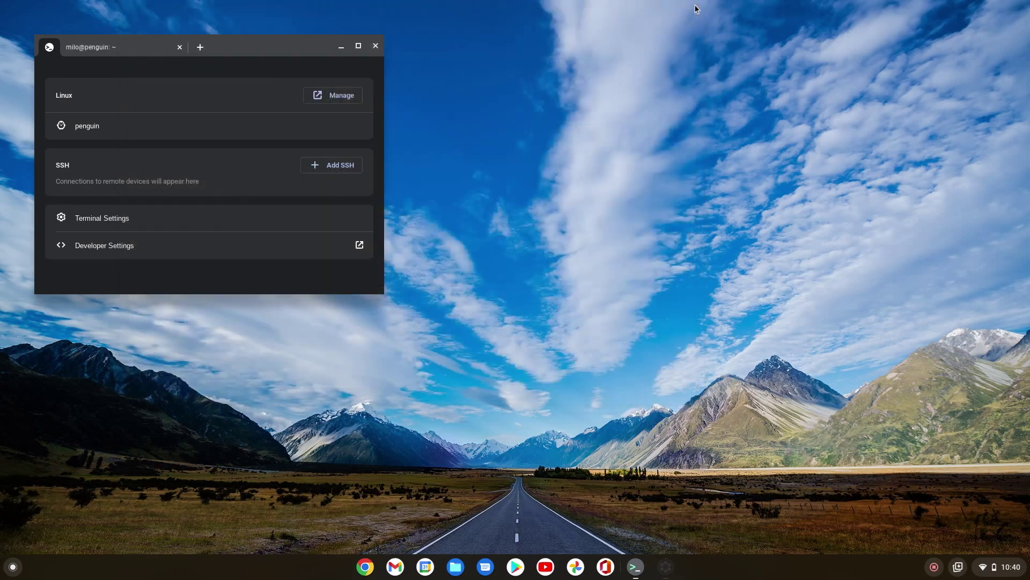
# - In a penguin shell, run 'sudo apt-get update && sudo apt-get upgrade -y', then exit
pyautogui.click(134, 125)
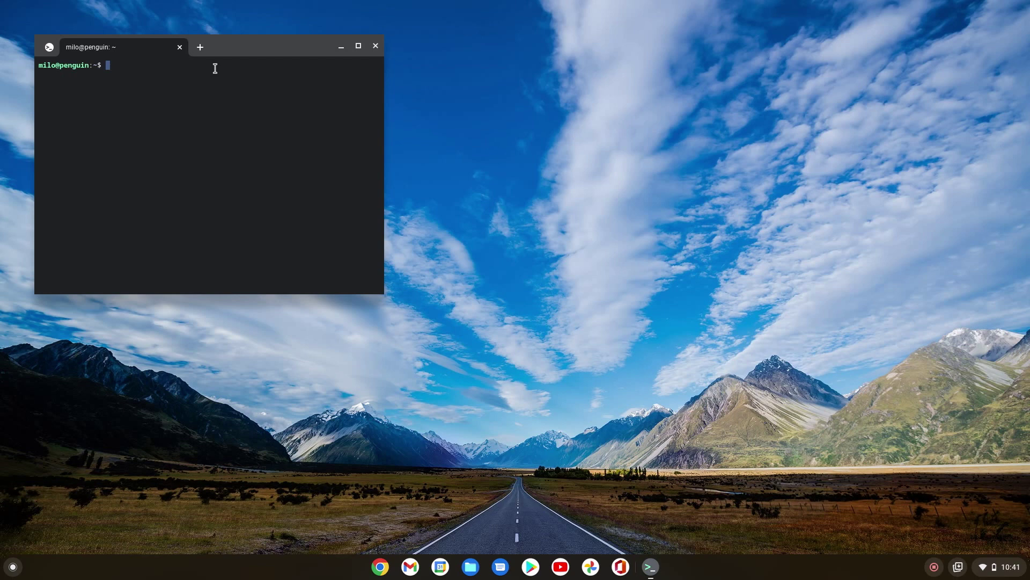
pyautogui.write('sudo apt-get update && sudo apt-get upgrade ')
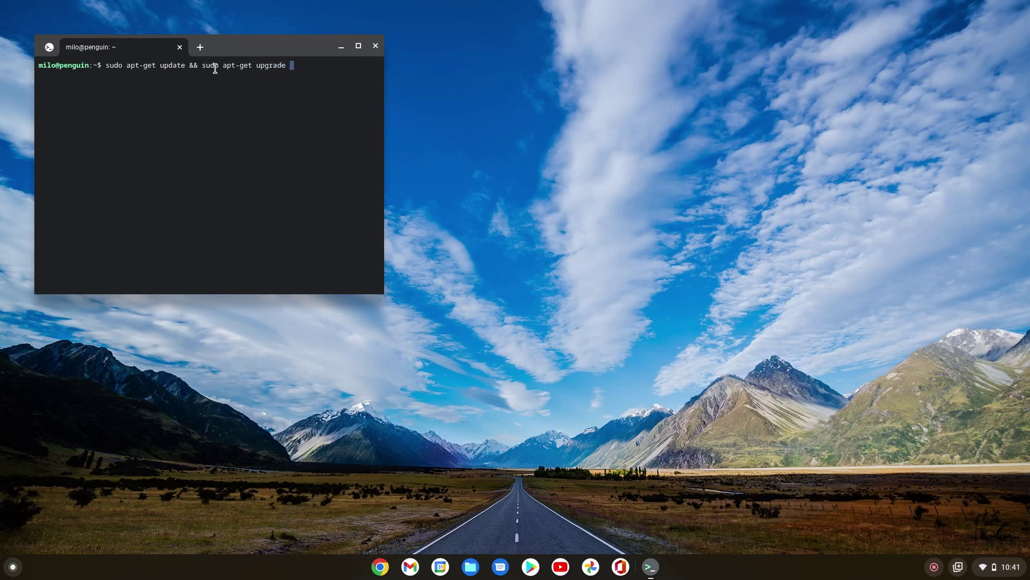
pyautogui.write('-y')
pyautogui.press('Return')
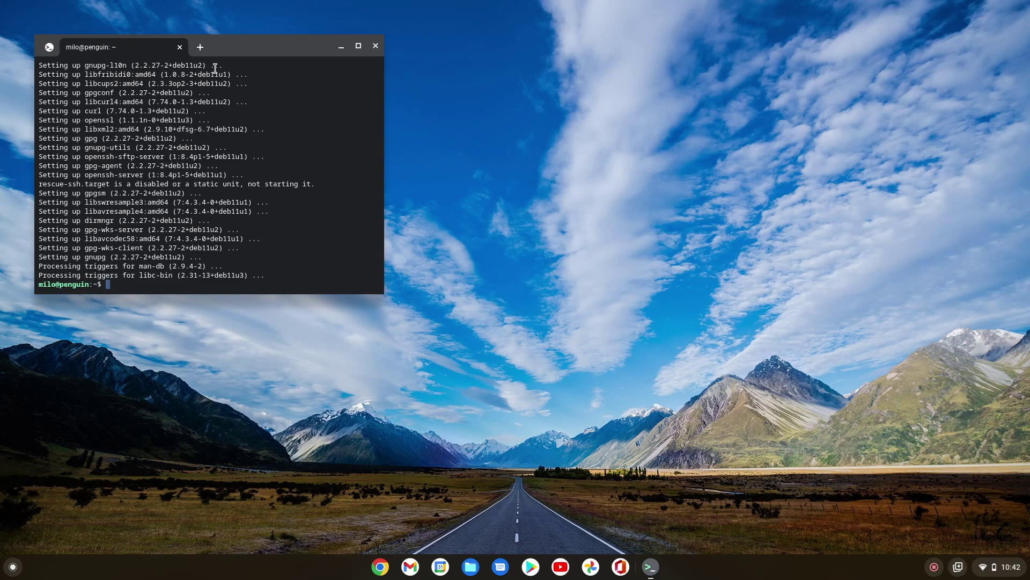
pyautogui.write('xit')
pyautogui.press('Return')
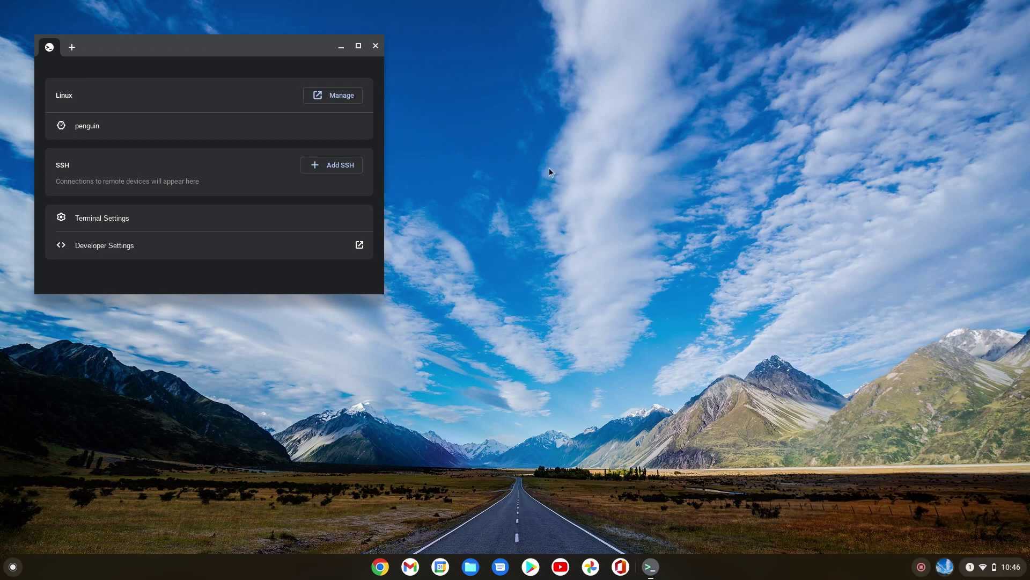
# - Go to Developers > Linux development environment > Develop Android apps and turn on Enable ADB debugging
pyautogui.click(128, 242)
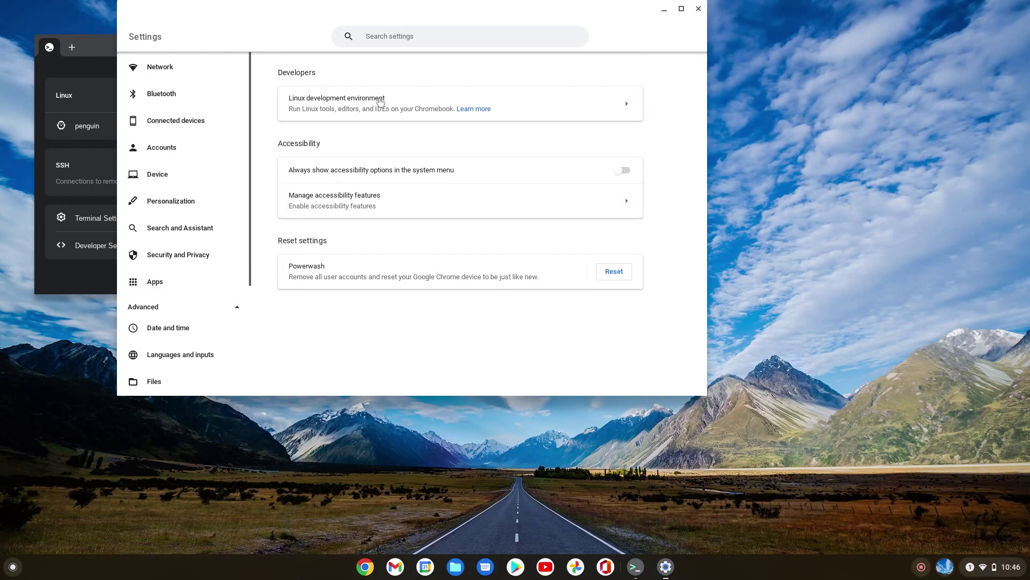
pyautogui.click(330, 111)
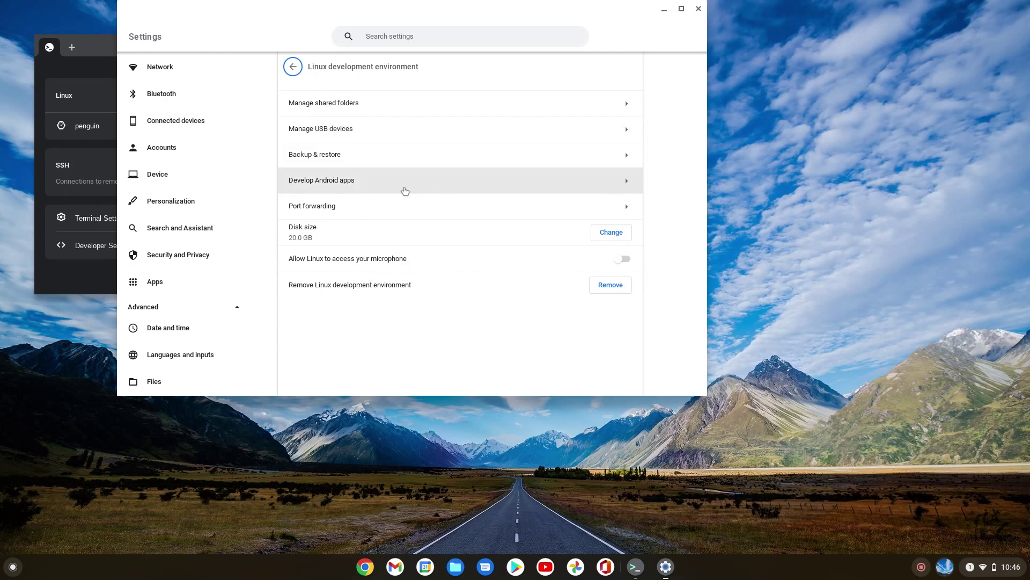
pyautogui.click(408, 192)
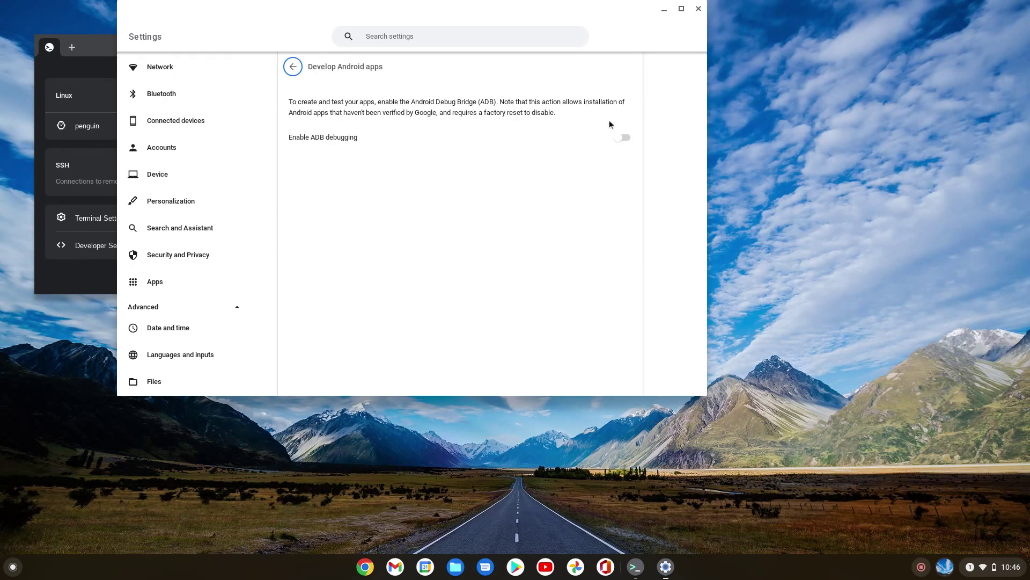
pyautogui.click(622, 137)
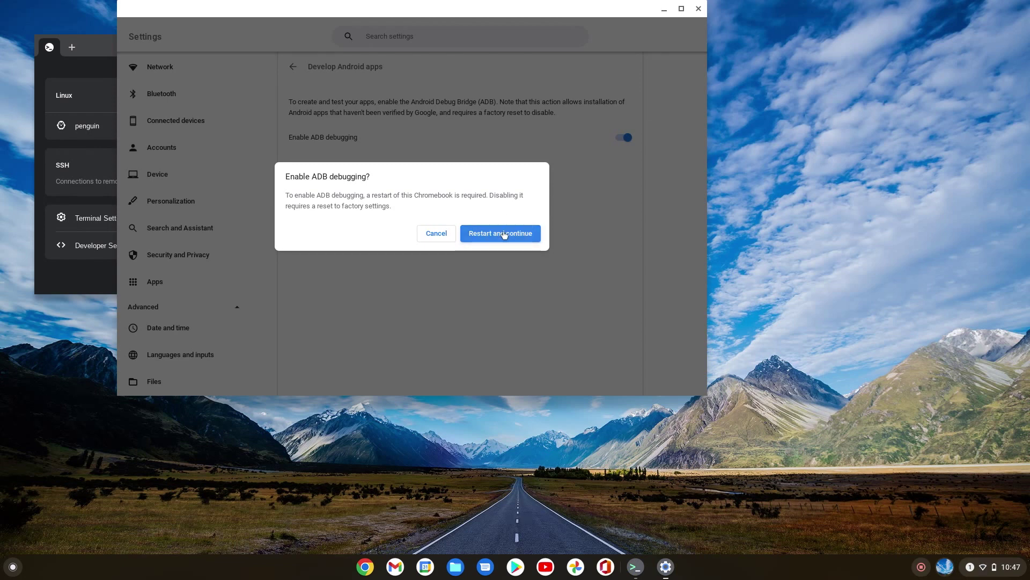
# - Restart the Chromebook to apply ADB debugging, then expand the launcher to the full app list
pyautogui.click(504, 234)
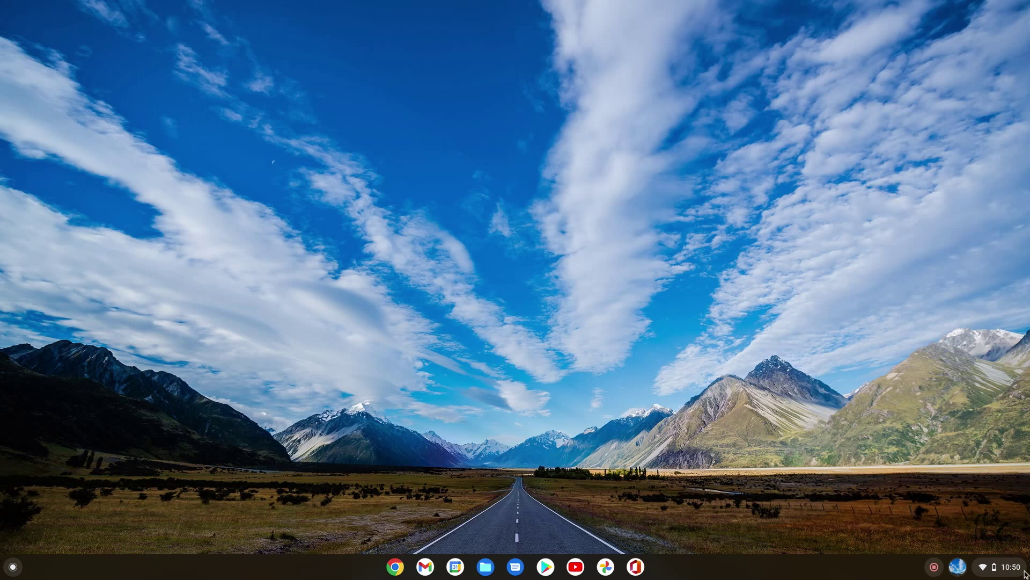
pyautogui.click(12, 566)
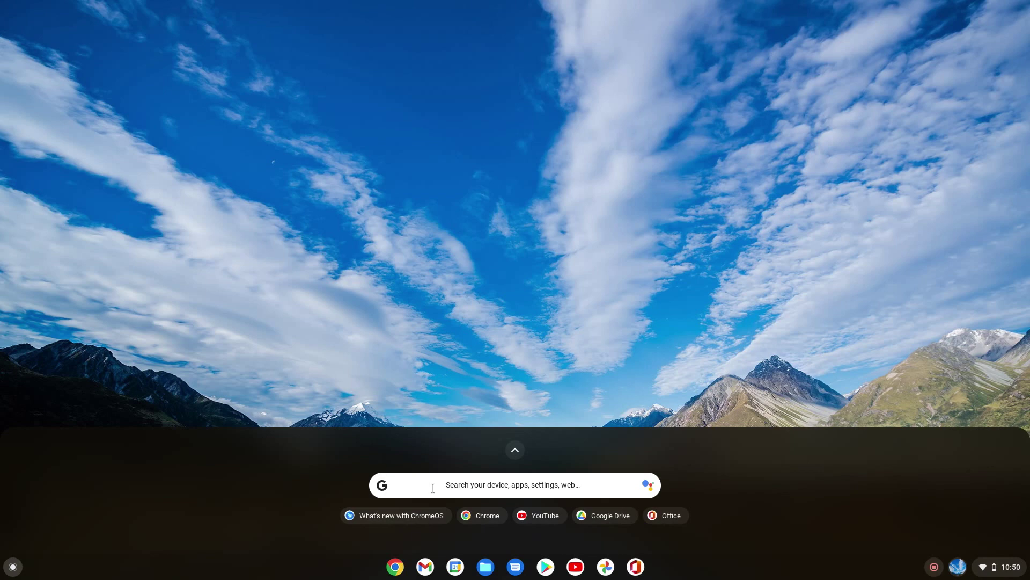
pyautogui.scroll(-2, 610, 519)
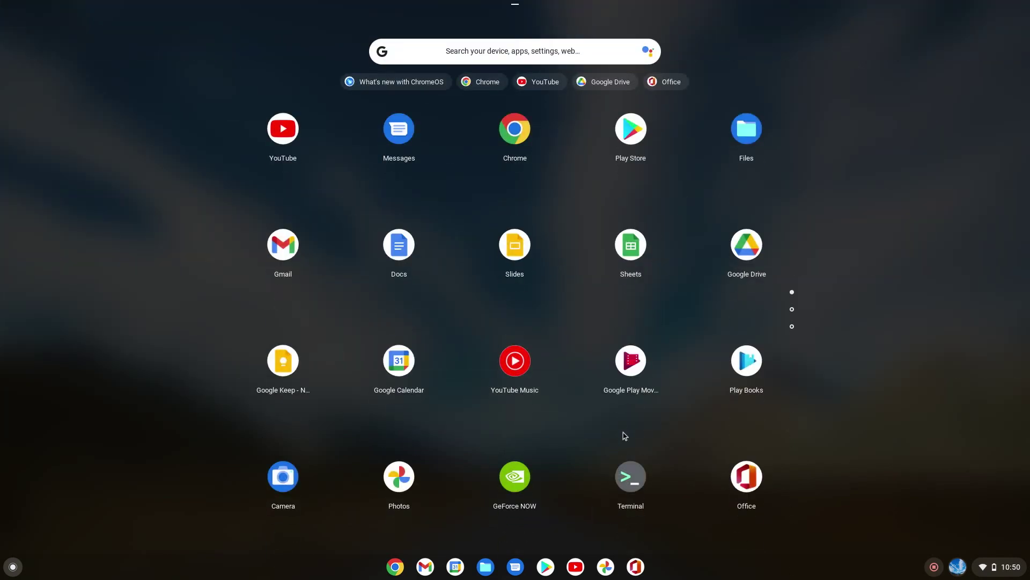
# - Launch Terminal, open a penguin shell, and run 'sudo apt-get install android-tools-adb -y'
pyautogui.click(636, 484)
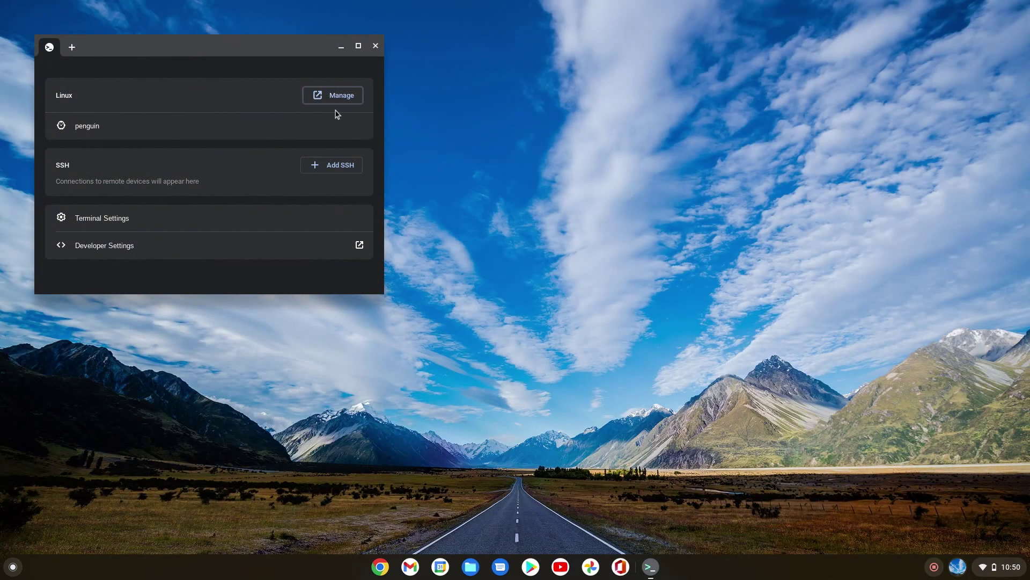
pyautogui.click(90, 127)
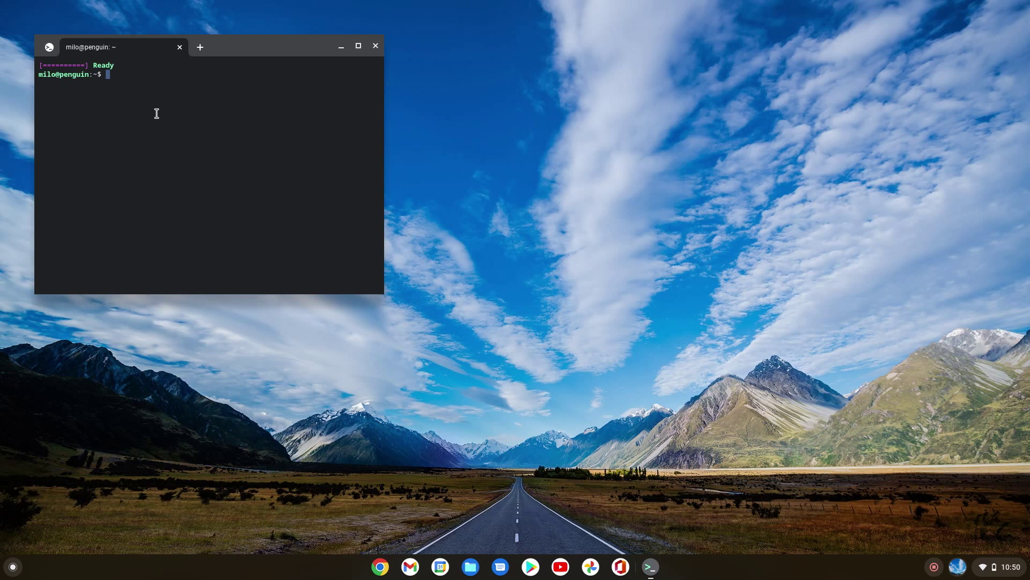
pyautogui.write('sudo apt-get install android-tools-a')
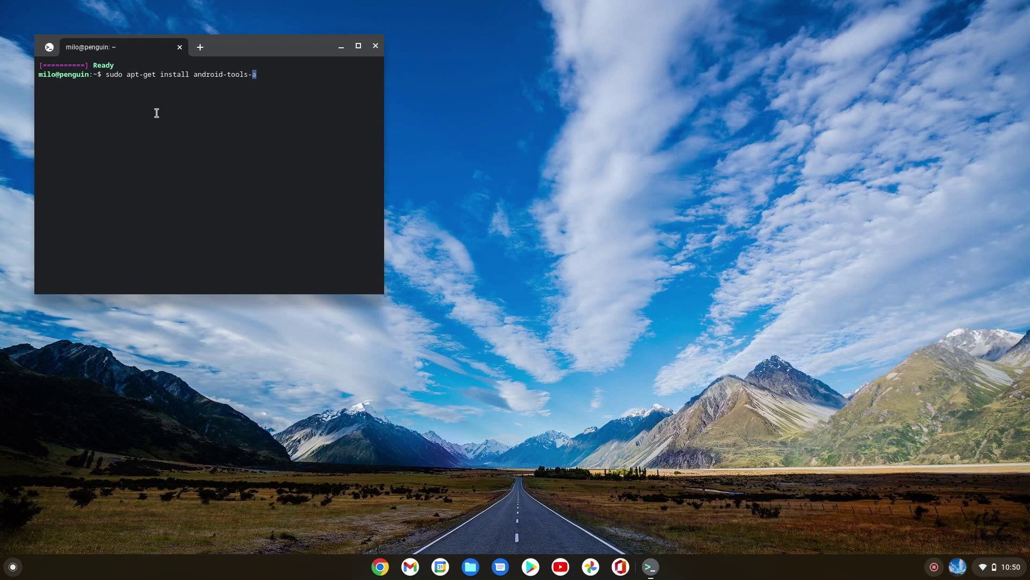
pyautogui.write('db -y')
pyautogui.press('Return')
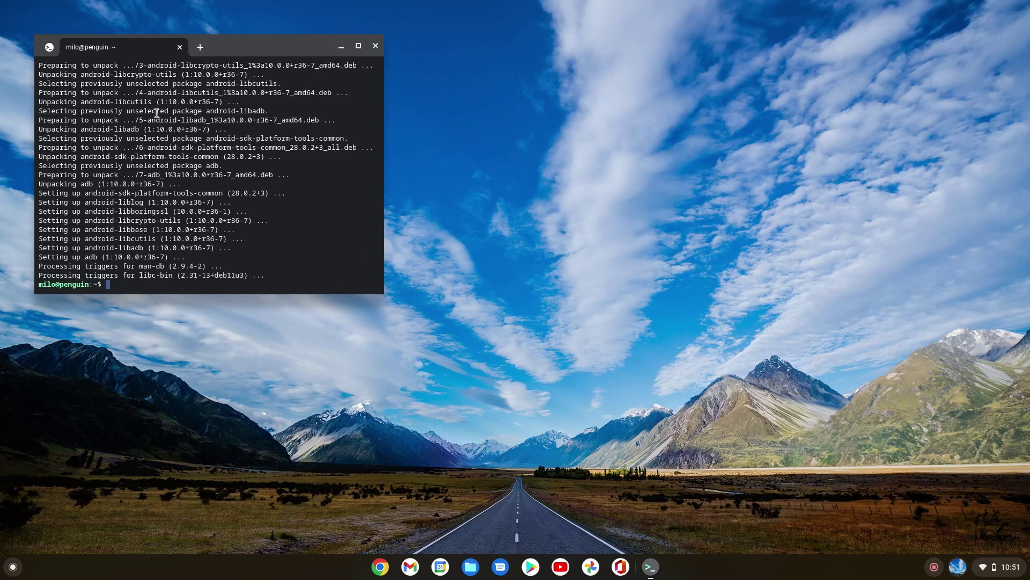
# - Run 'adb connect 100.115.92.2:5555', which fails to authenticate, then type exit
pyautogui.write('db connect 100.115.92.2:5555')
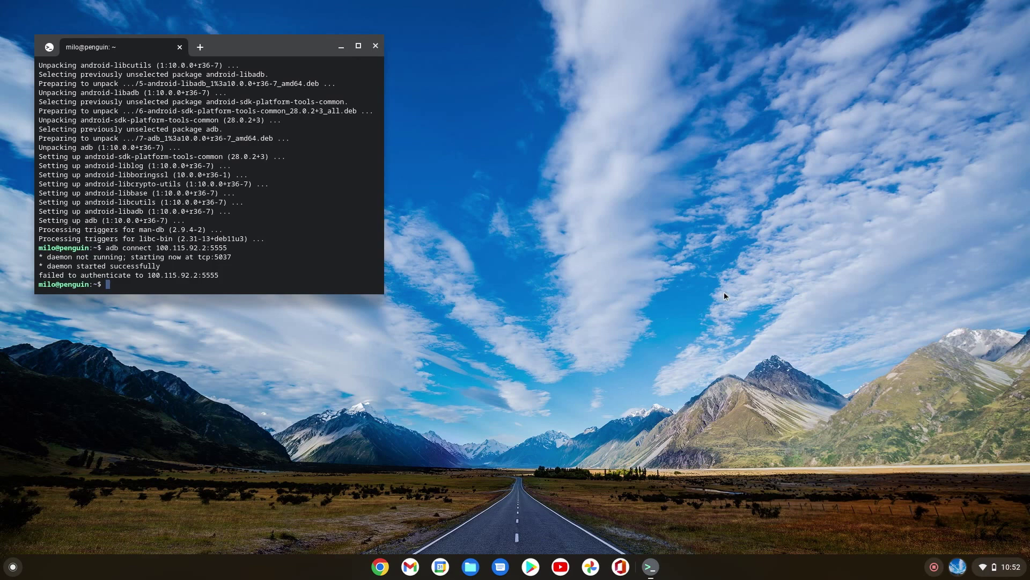
pyautogui.write('exit')
# - End the shell, confirm ADB debugging is on under Linux development environment > Develop Android apps, close Settings
pyautogui.press('Return')
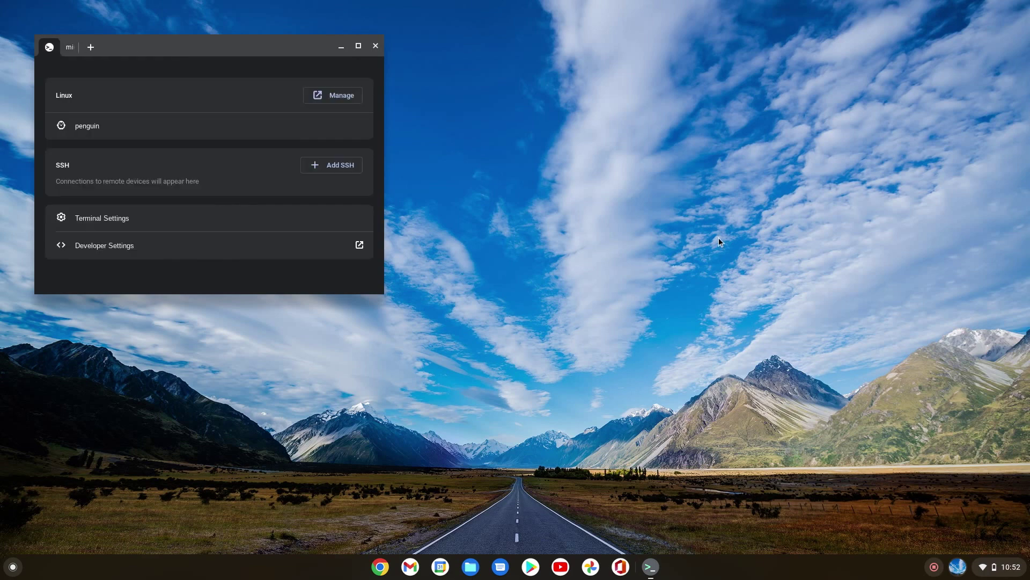
pyautogui.click(331, 102)
pyautogui.click(386, 112)
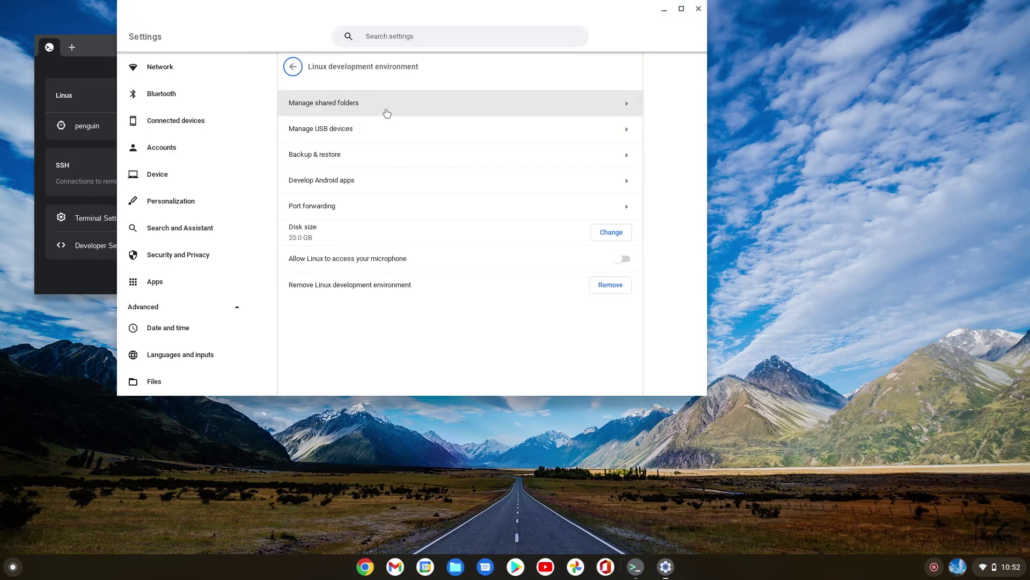
pyautogui.click(366, 175)
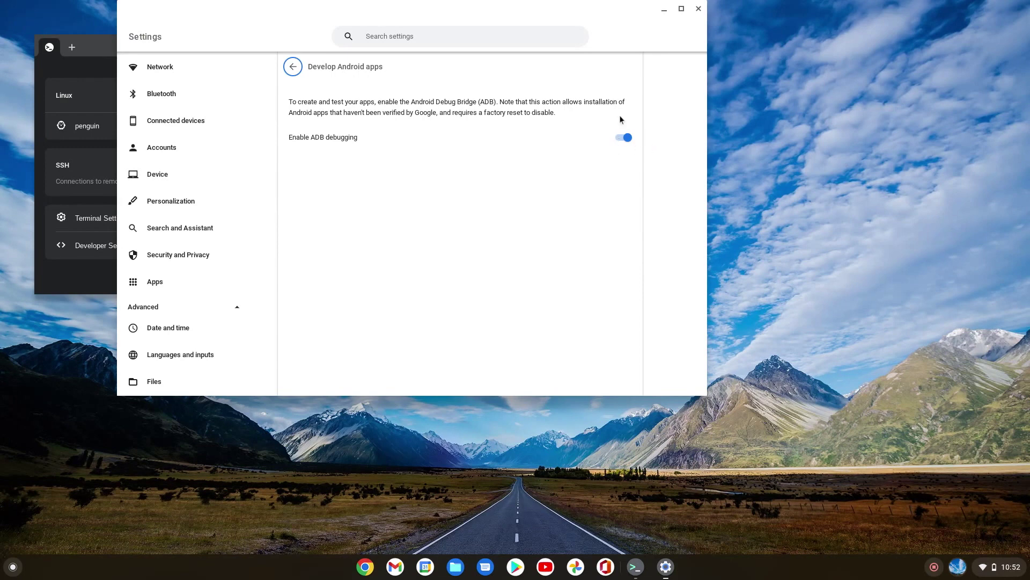
pyautogui.click(698, 11)
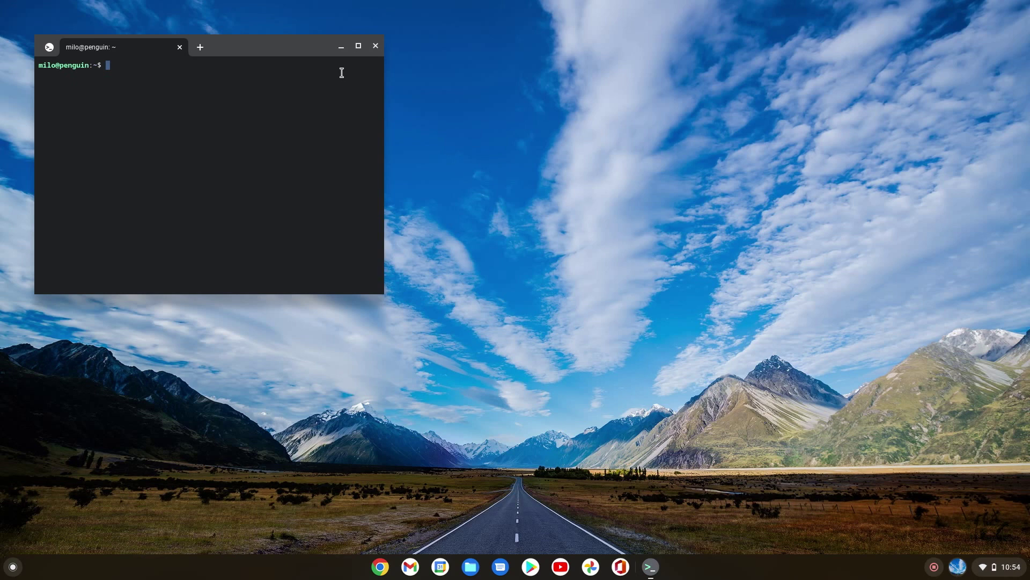
# - Enter the 'adb start-server' command in Terminal, then bring up the Files app at My files
pyautogui.write('db start-server')
pyautogui.press('BackSpace')
pyautogui.press('BackSpace')
pyautogui.press('BackSpace')
pyautogui.press('BackSpace')
pyautogui.press('BackSpace')
pyautogui.press('BackSpace')
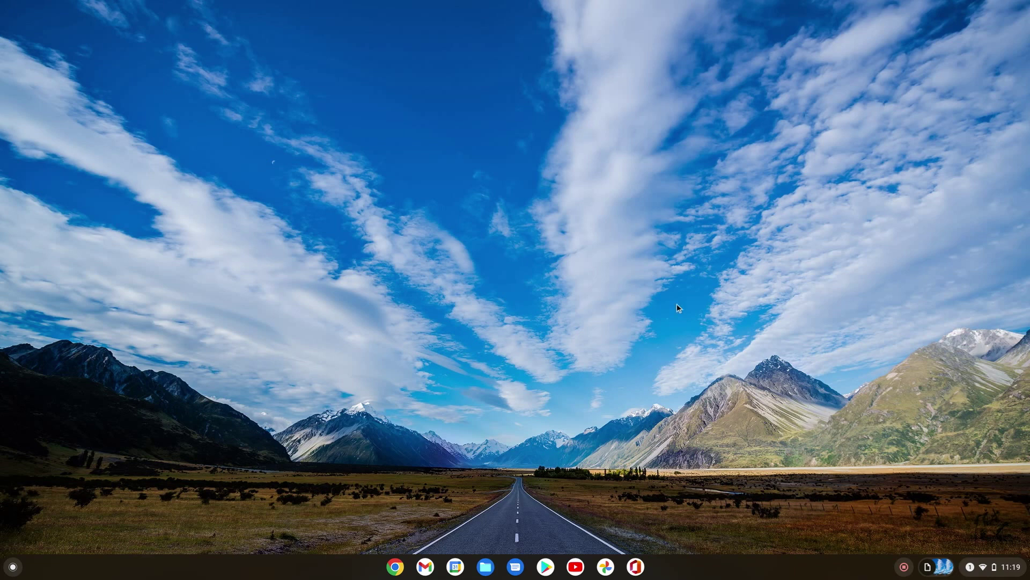
pyautogui.click(486, 568)
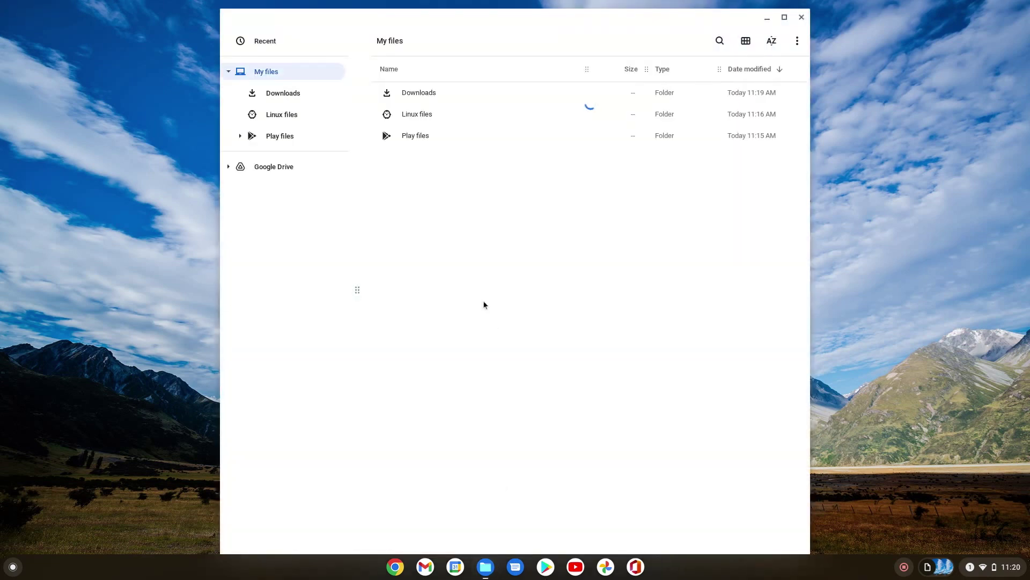
# - Rename the Safari Browser APK in Downloads to safari.apk and copy it into Linux files
pyautogui.click(293, 96)
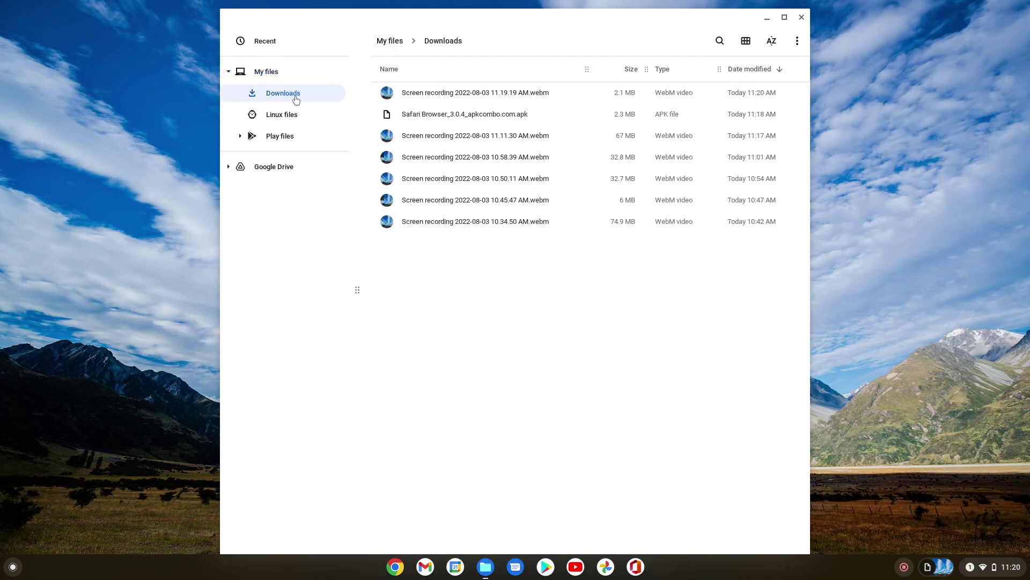
pyautogui.click(434, 117)
pyautogui.rightClick(434, 116)
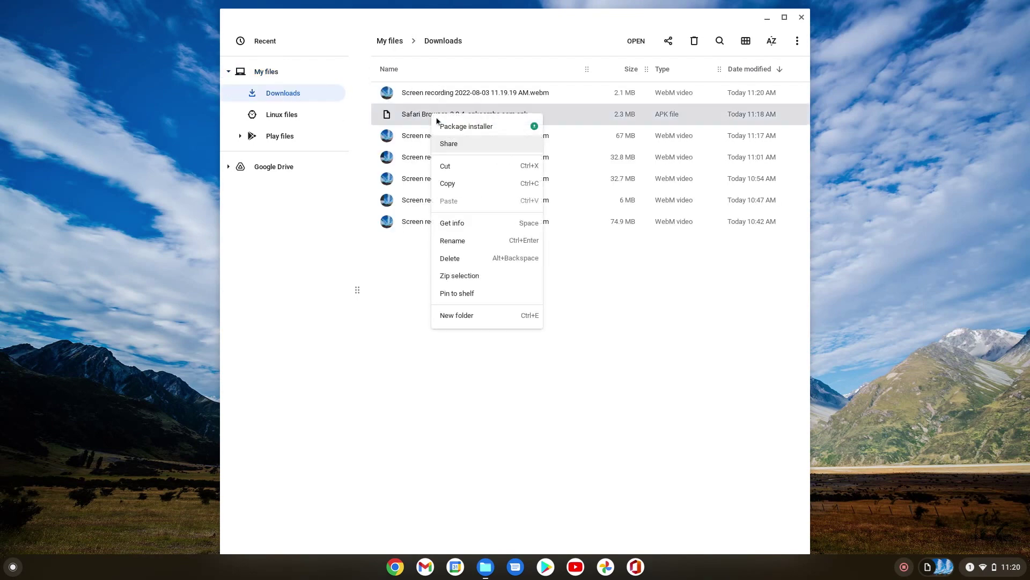
pyautogui.click(461, 239)
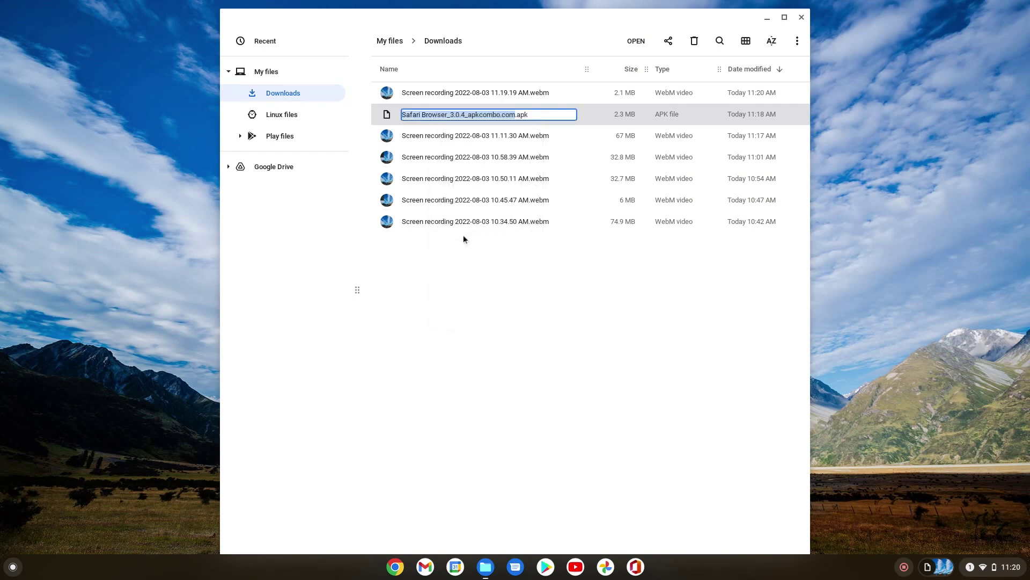
pyautogui.write('safar')
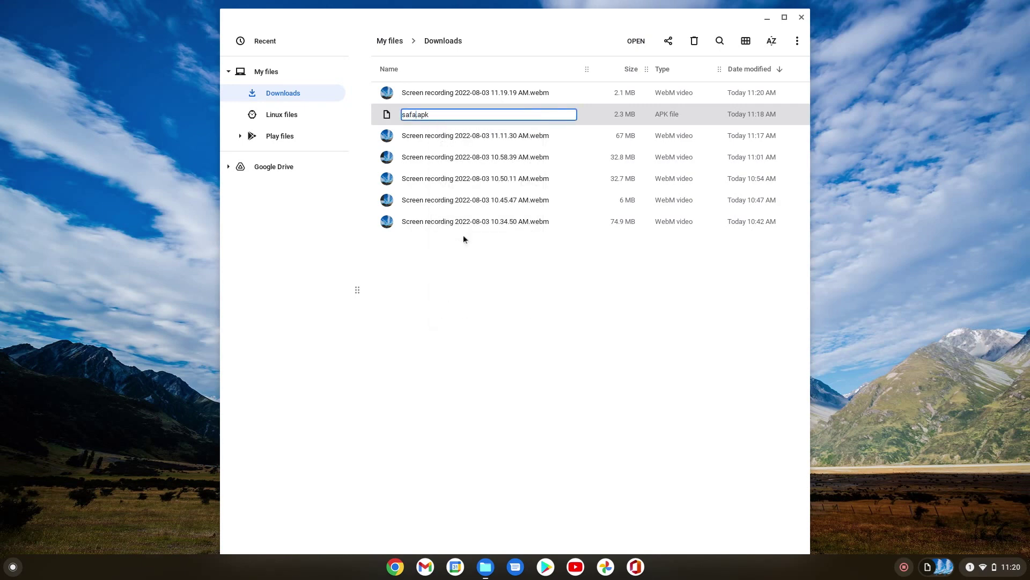
pyautogui.write('i')
pyautogui.press('Return')
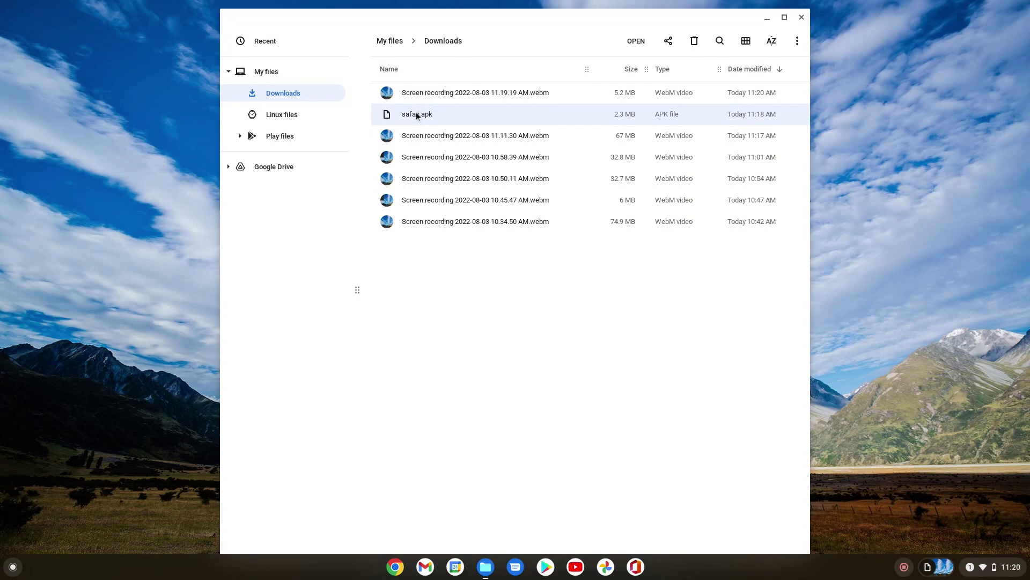
pyautogui.moveTo(416, 114); pyautogui.dragTo(322, 122)
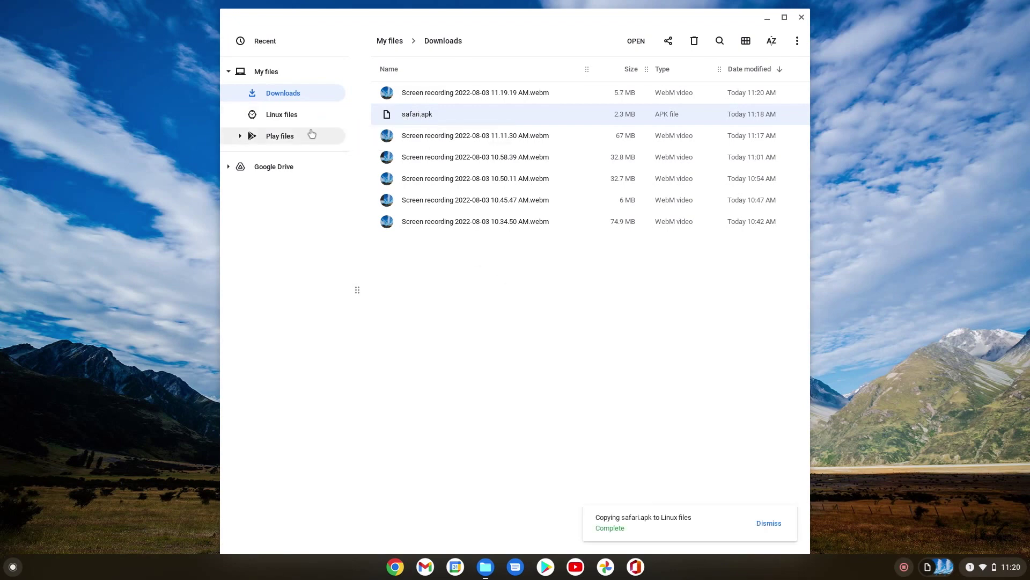
pyautogui.click(271, 117)
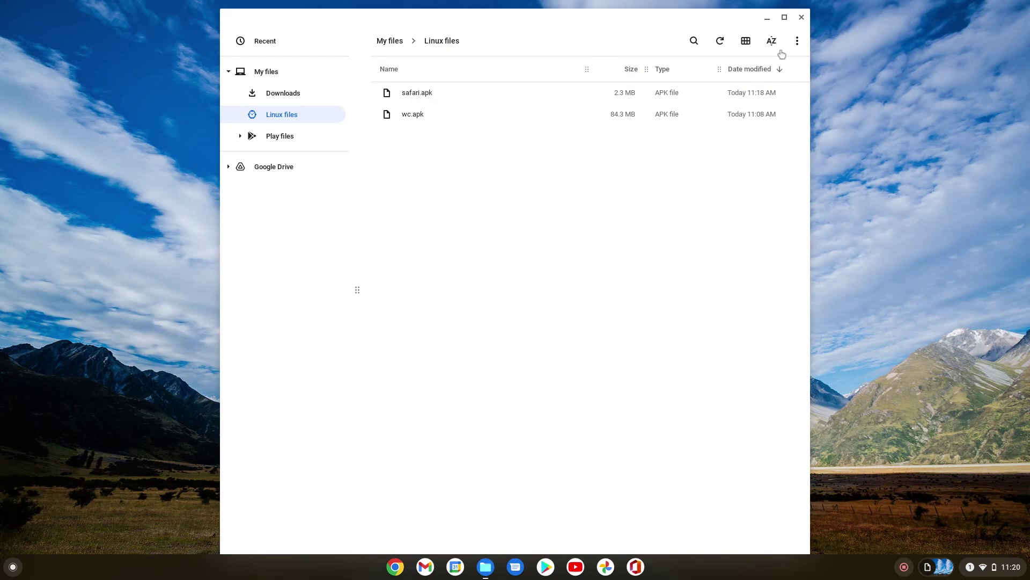
# - Close Files, open a penguin Terminal shell and run 'adb install safari.apk'
pyautogui.click(801, 17)
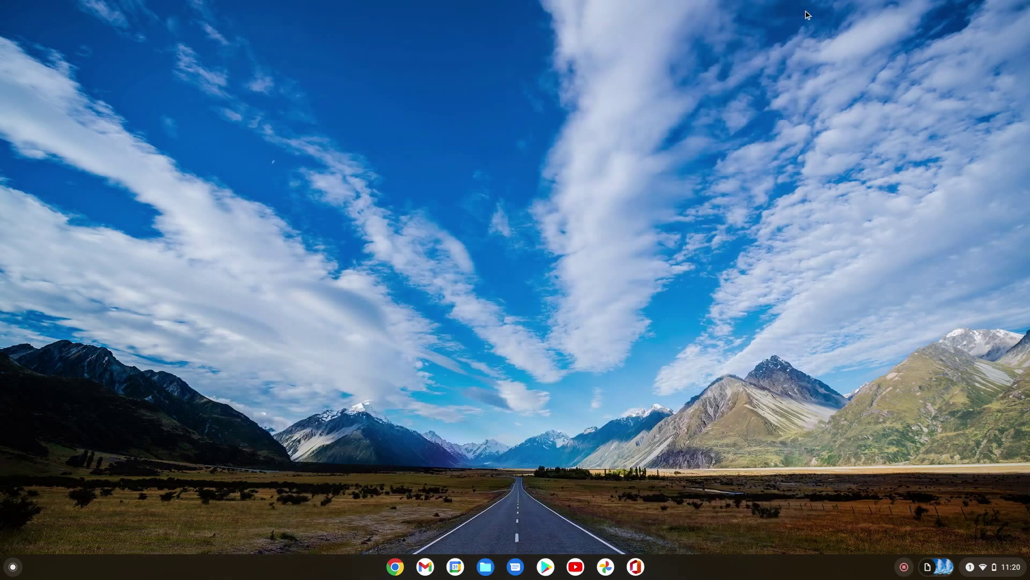
pyautogui.press('super')
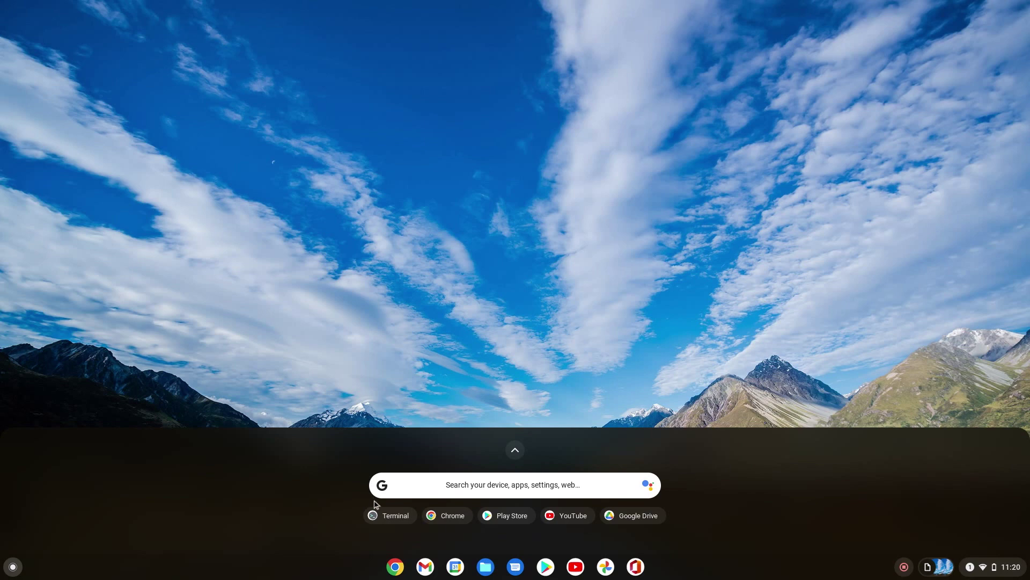
pyautogui.click(390, 515)
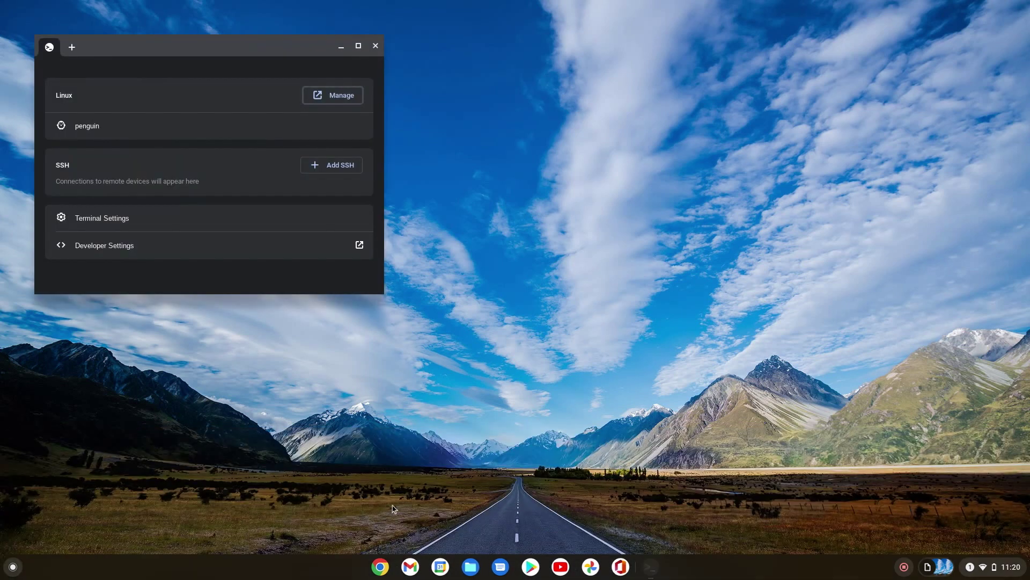
pyautogui.click(74, 127)
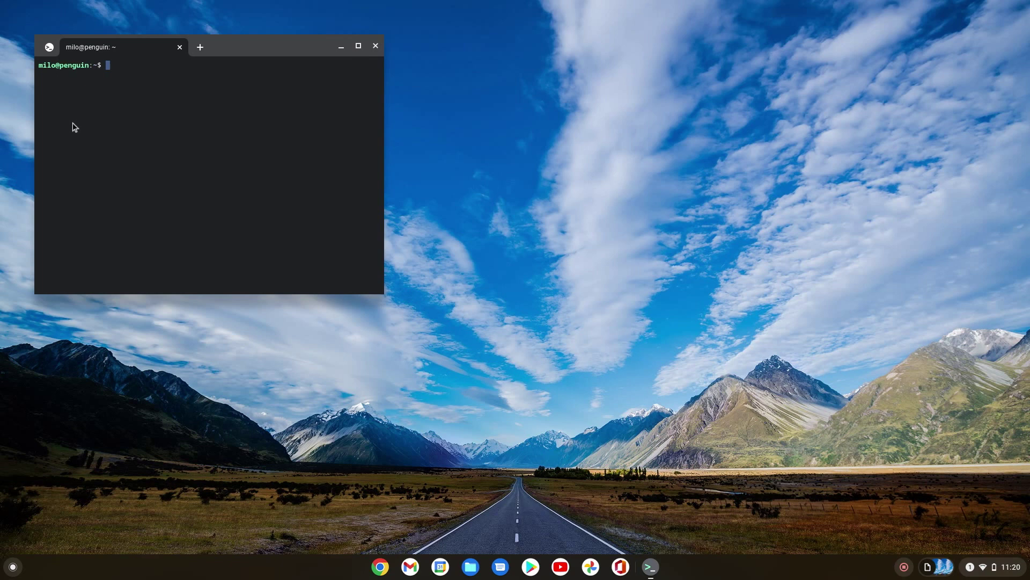
pyautogui.write('adb instal')
pyautogui.write('l safari,')
pyautogui.write('ao')
pyautogui.press('BackSpace')
pyautogui.press('BackSpace')
pyautogui.write('pk')
pyautogui.press('Return')
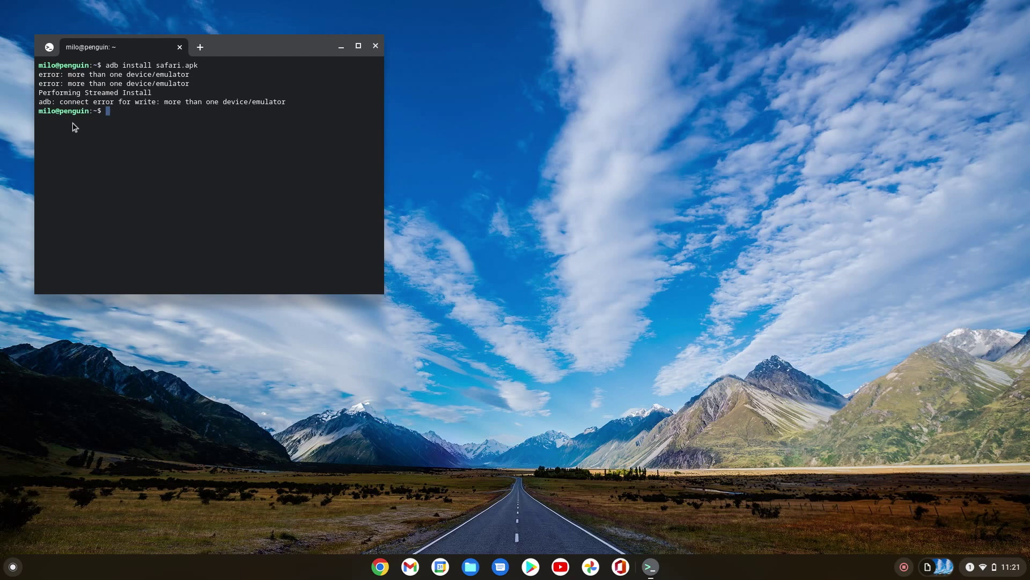
# - Install safari.apk with 'adb -s emulator-5554 install safari.apk', then exit the shell
pyautogui.write('db -s emulator-5554 install safari')
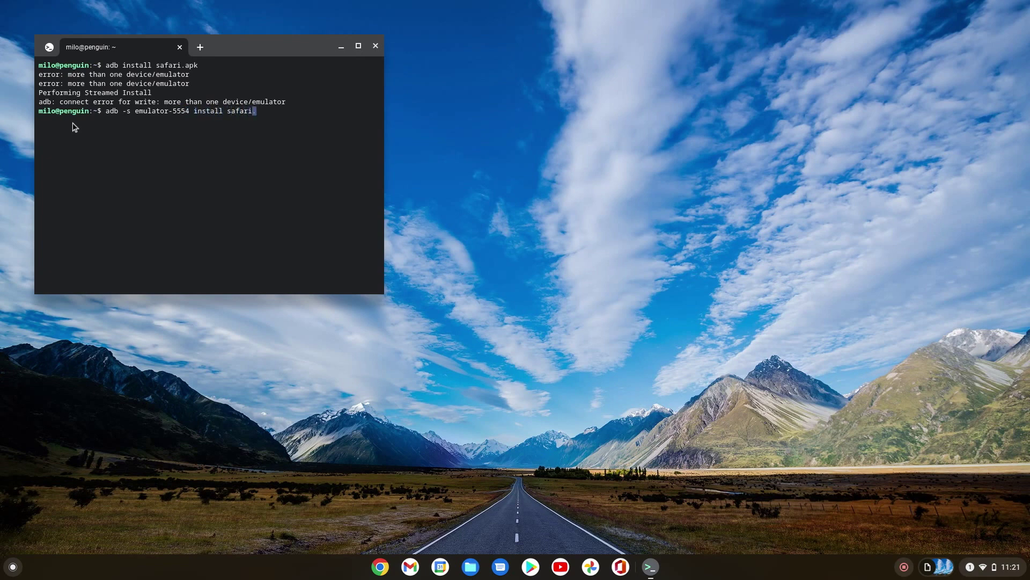
pyautogui.write('.apk')
pyautogui.press('Return')
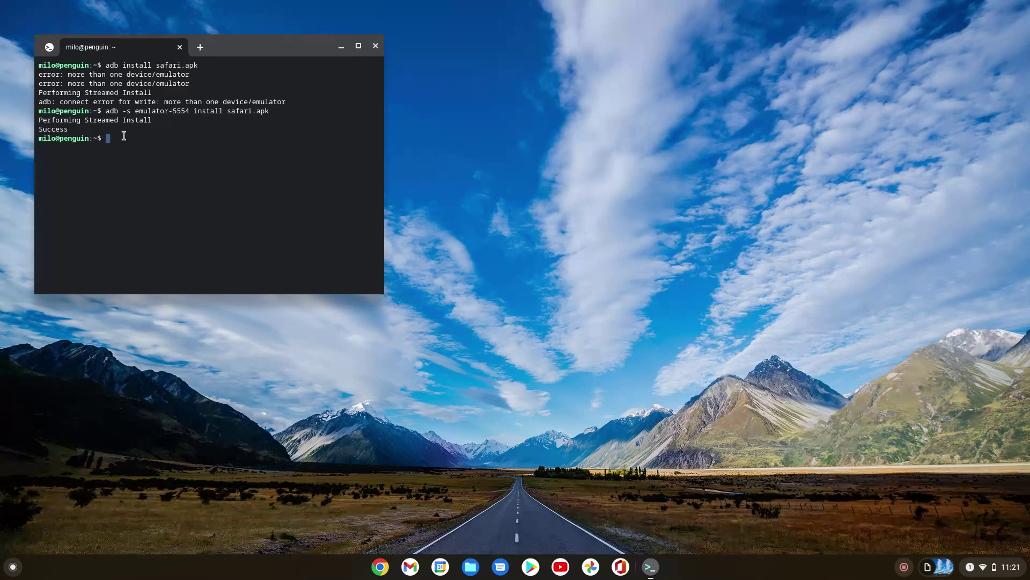
pyautogui.write('exit')
pyautogui.press('Return')
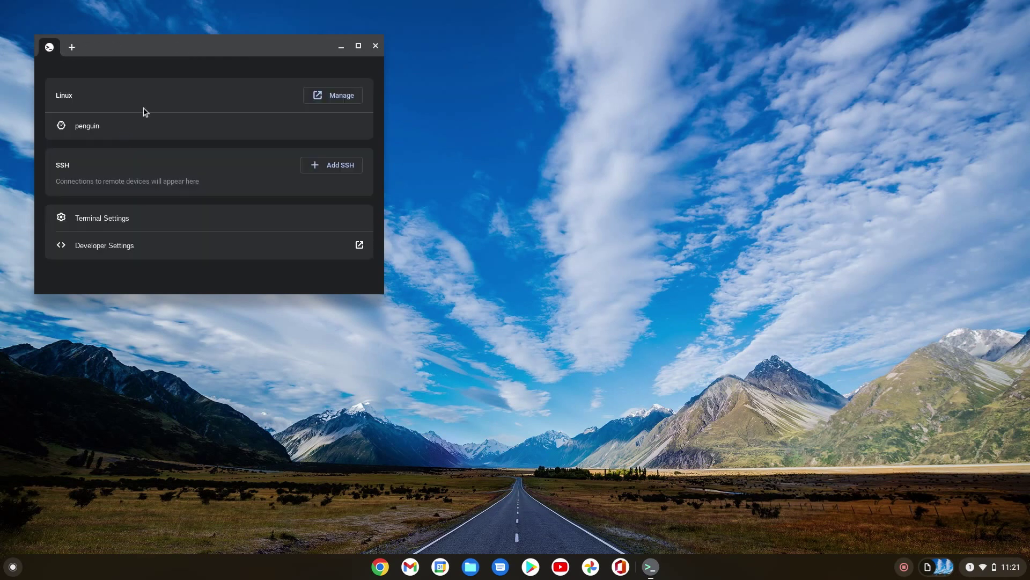
# - Close Terminal and launch Safari Browser from the app launcher
pyautogui.click(376, 47)
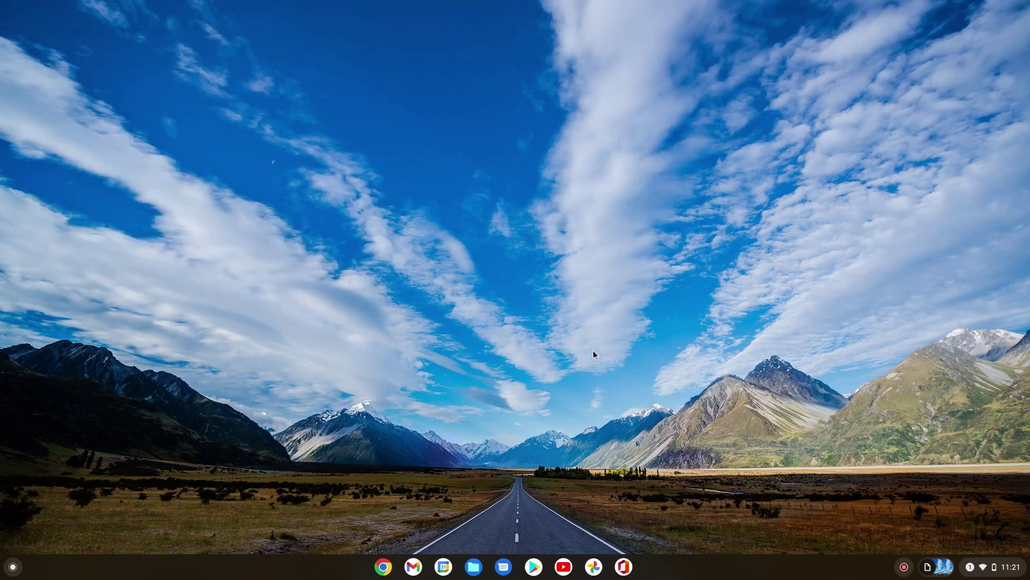
pyautogui.press('super')
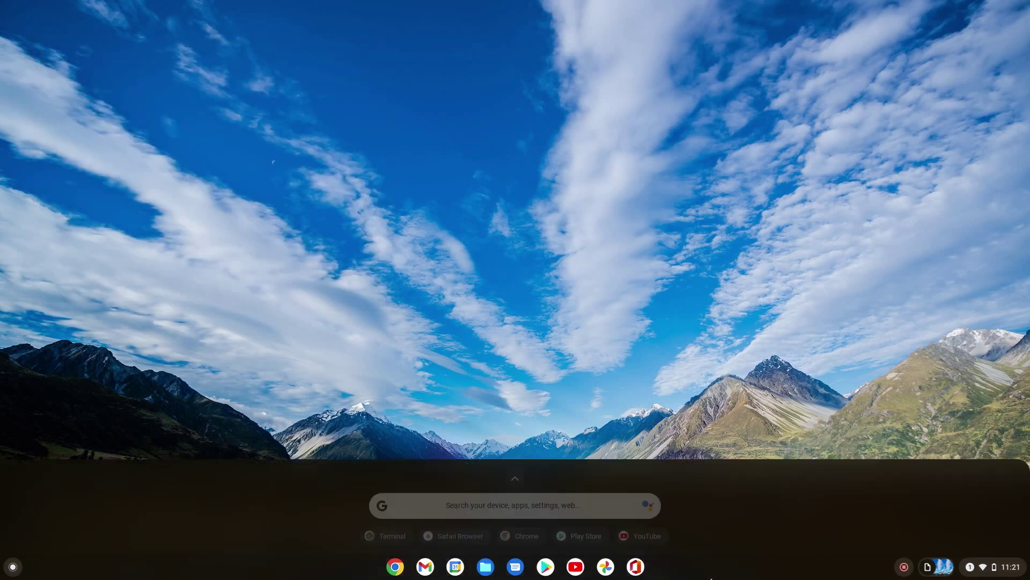
pyautogui.scroll(-2, 688, 487)
pyautogui.scroll(-1, 682, 418)
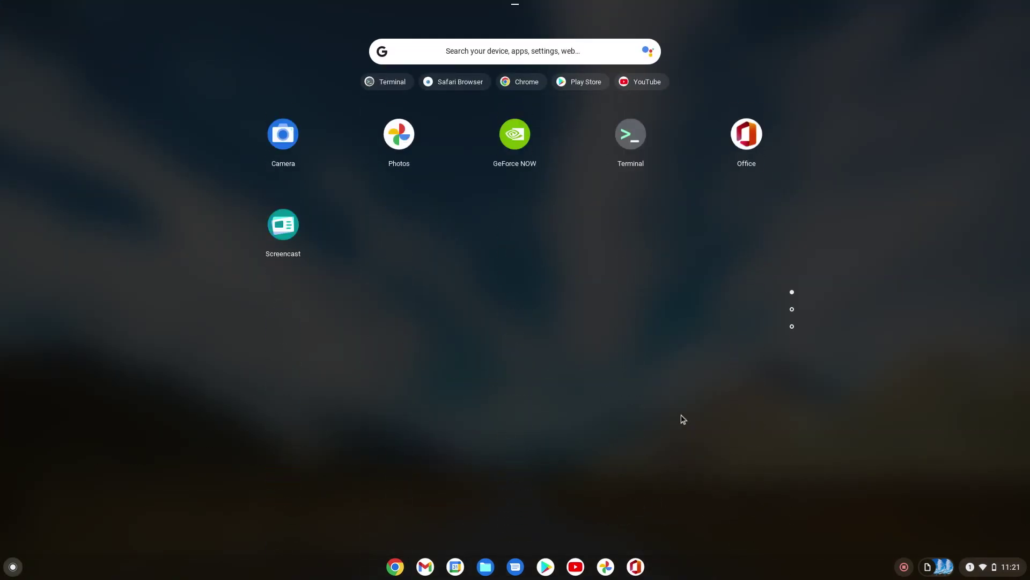
pyautogui.scroll(-1, 684, 418)
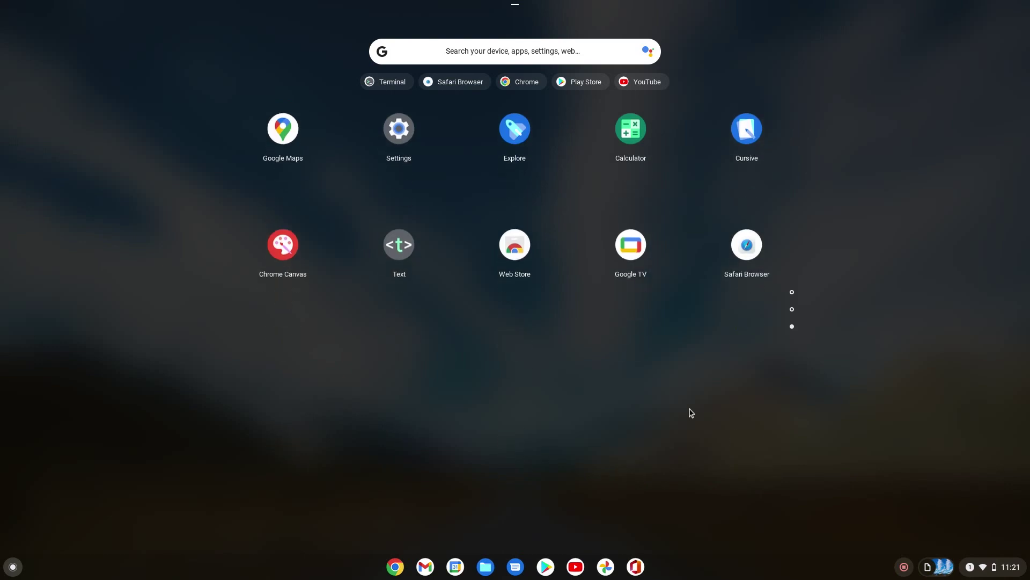
pyautogui.click(747, 245)
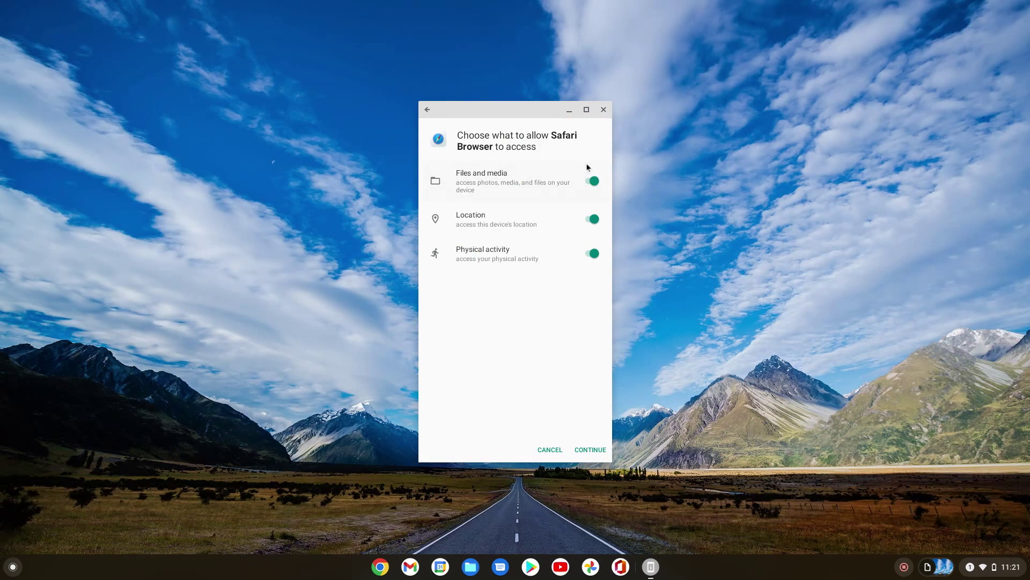
# - Keep Files and media access allowed, continue, and dismiss the older Android version warning
pyautogui.click(593, 181)
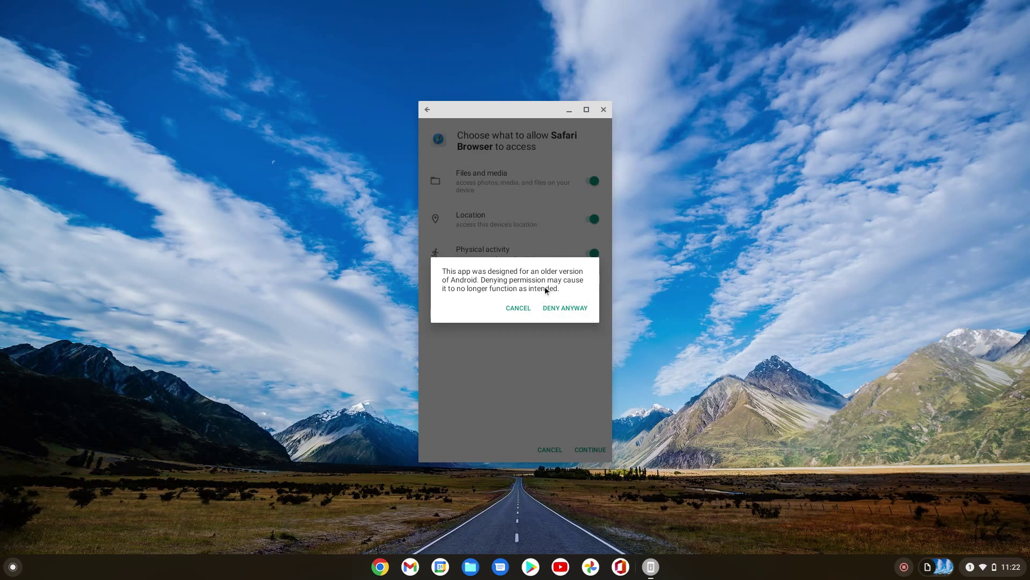
pyautogui.click(517, 308)
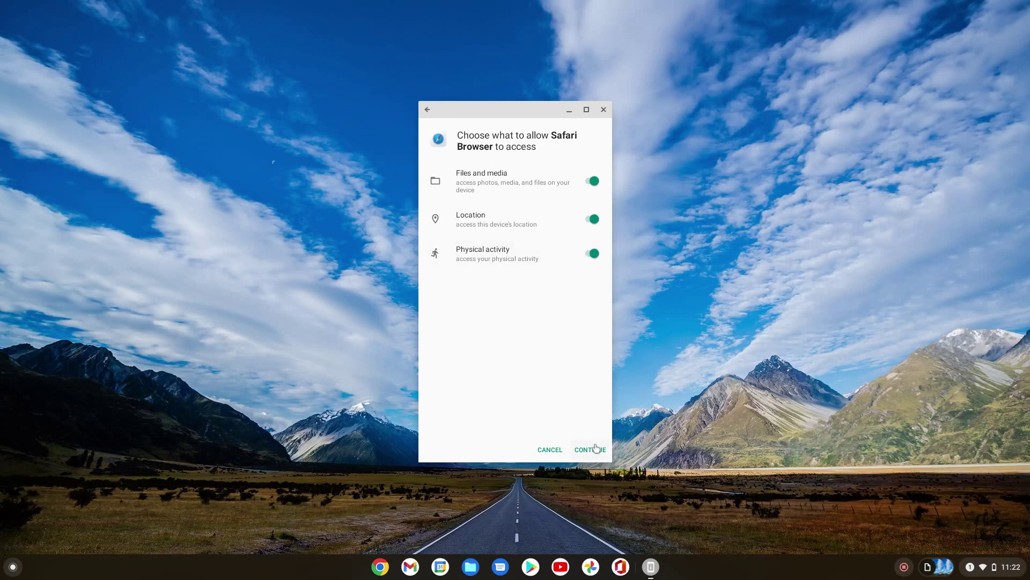
pyautogui.click(590, 450)
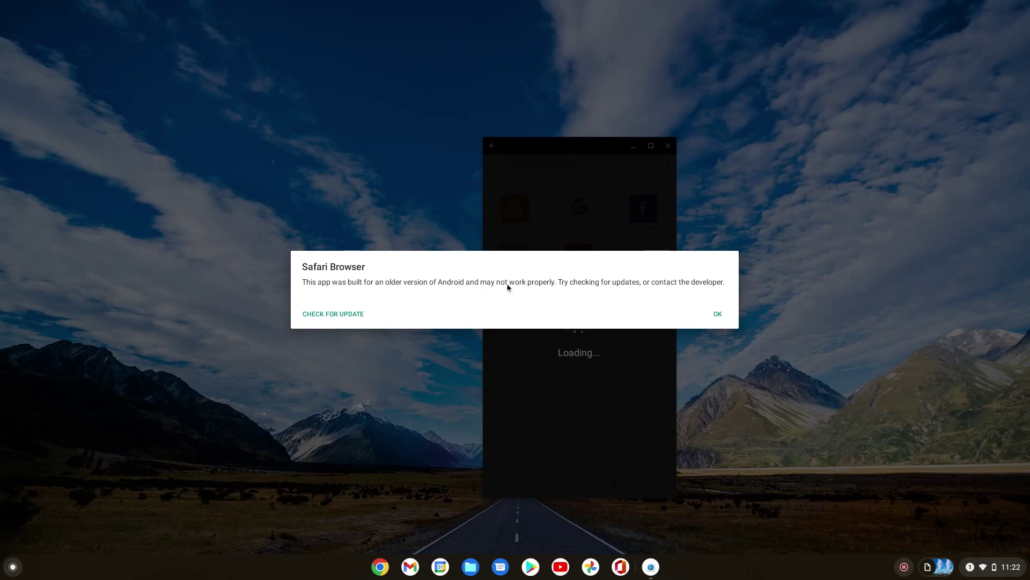
pyautogui.click(725, 316)
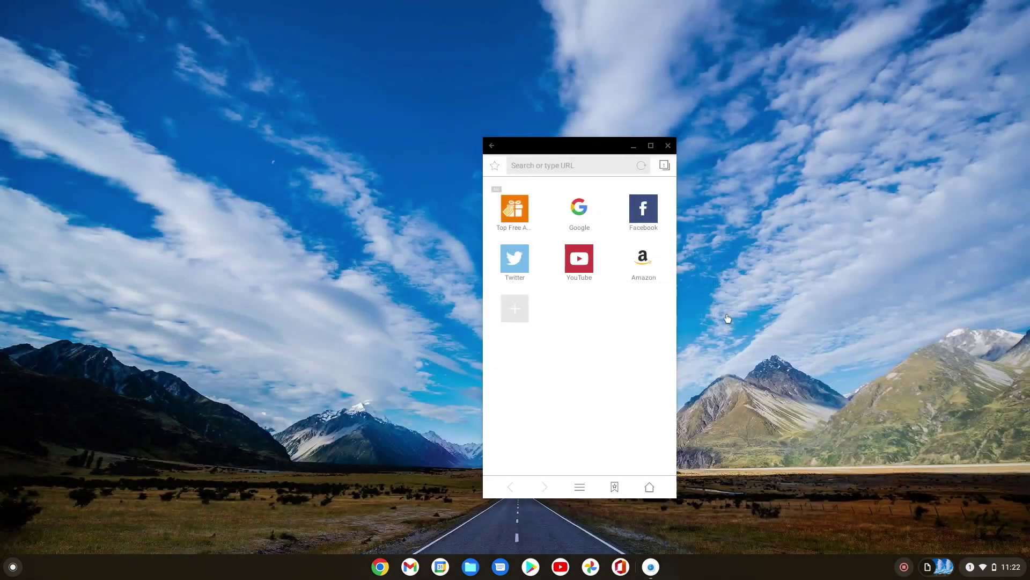
# - Maximize the browser, search Google for 'hello', scroll through the results, then close it
pyautogui.click(651, 147)
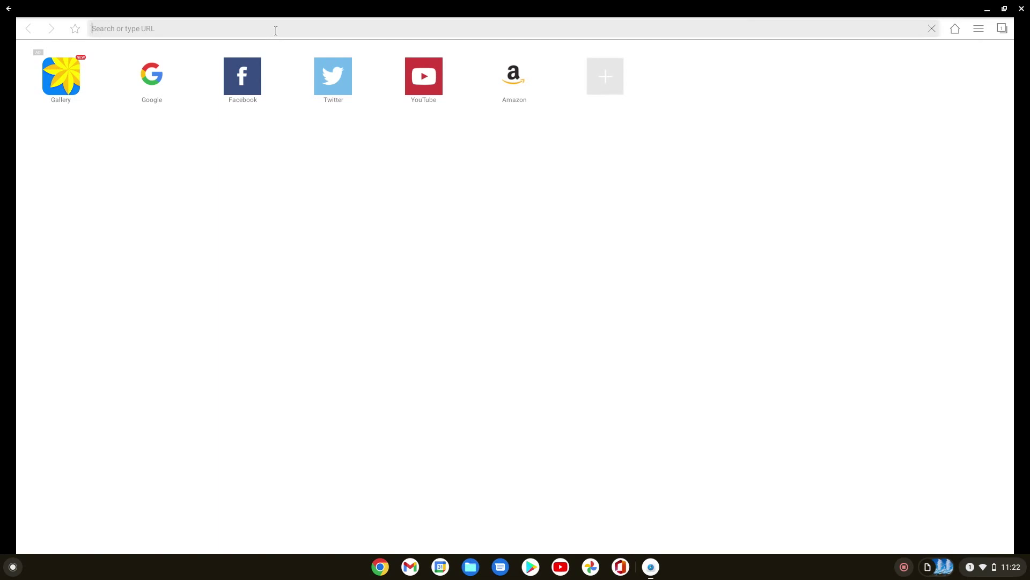
pyautogui.write('hello')
pyautogui.press('Return')
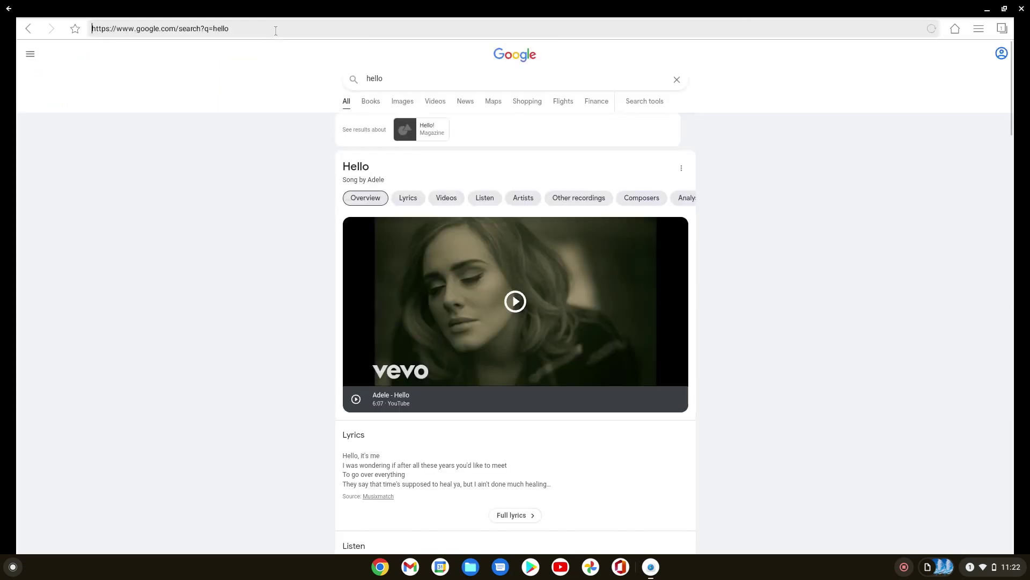
pyautogui.scroll(-20, 573, 230)
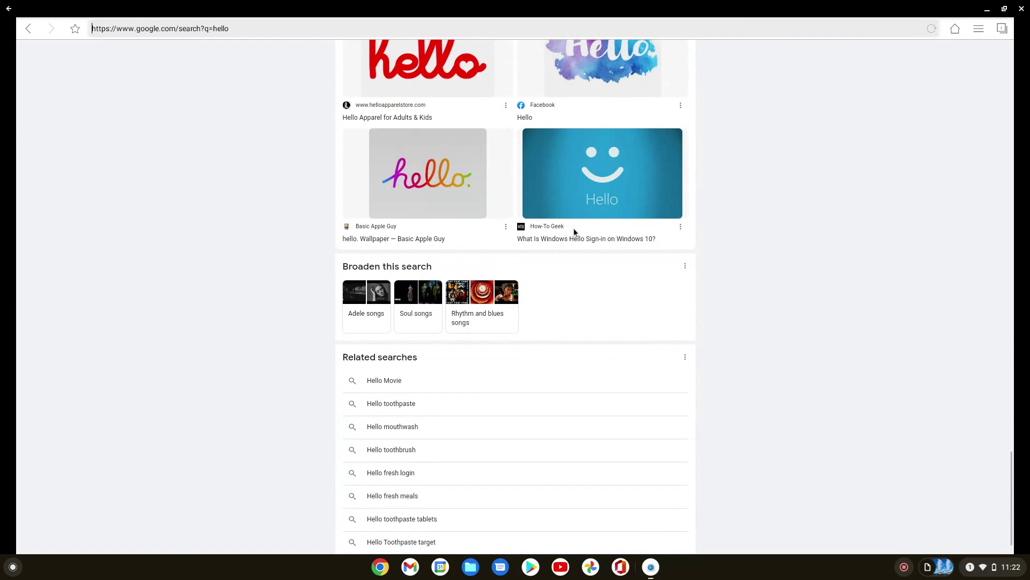
pyautogui.scroll(20, 574, 232)
pyautogui.scroll(2, 575, 230)
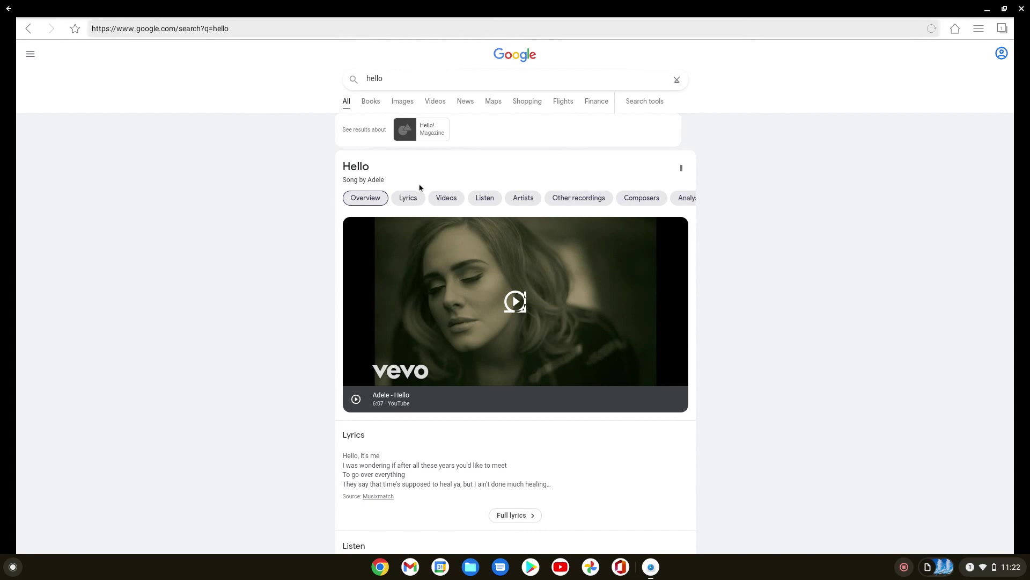
pyautogui.hotkey('ctrl', 'w')
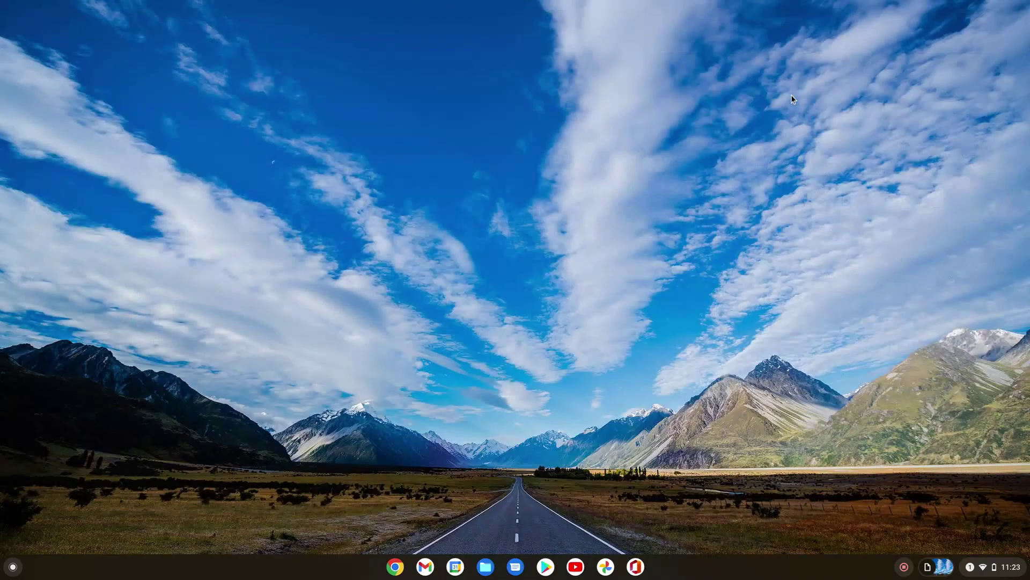